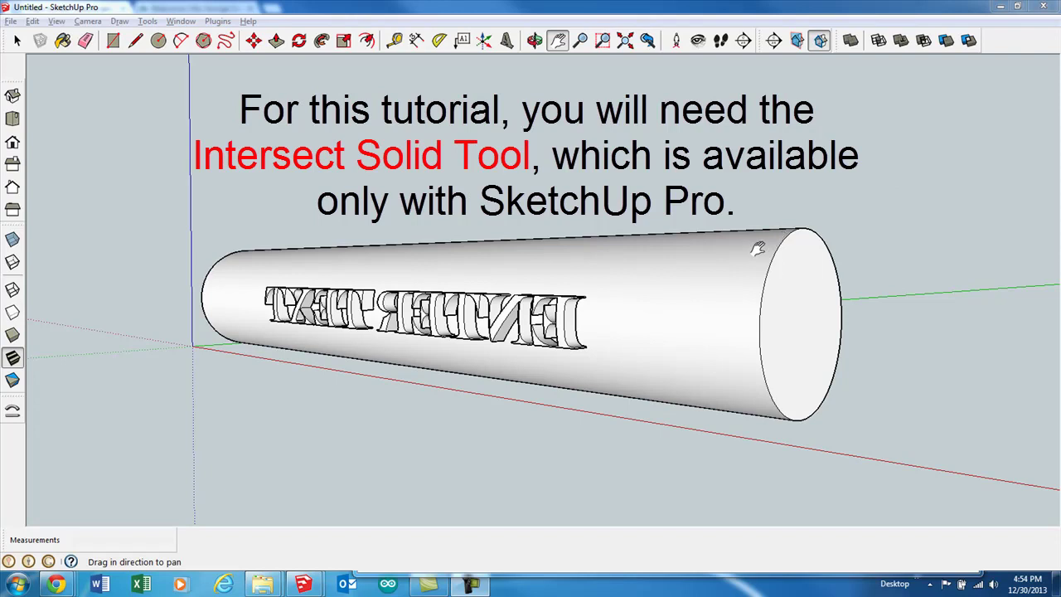
Step: Examine the finished cylinder with its mirrored ENTER TEXT engraving from several sides and up close
{"action": "key", "text": "o"}
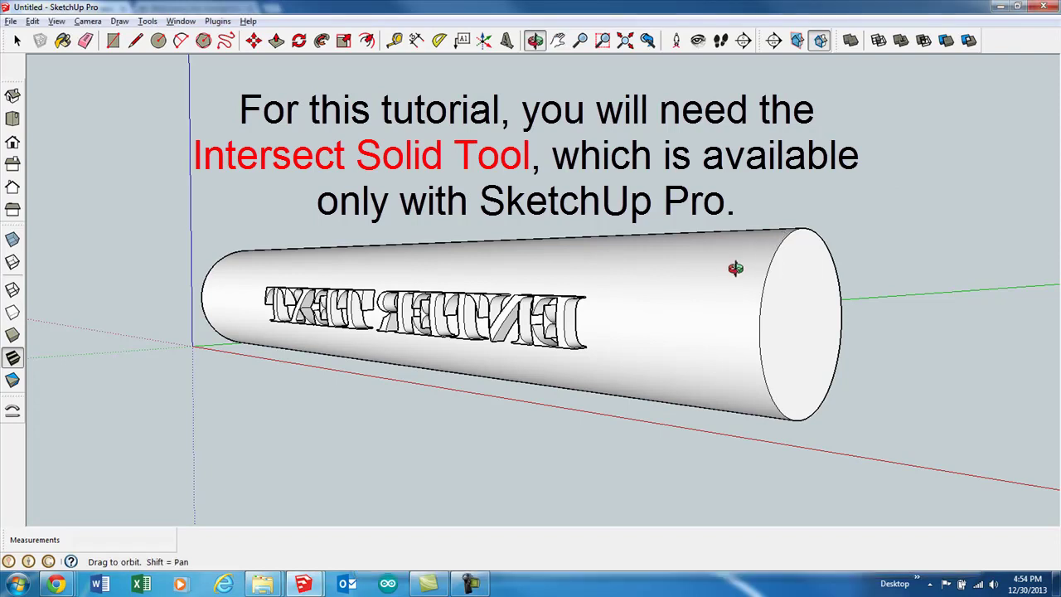
{"action": "left_click_drag", "start_coordinate": [602, 334], "coordinate": [635, 299]}
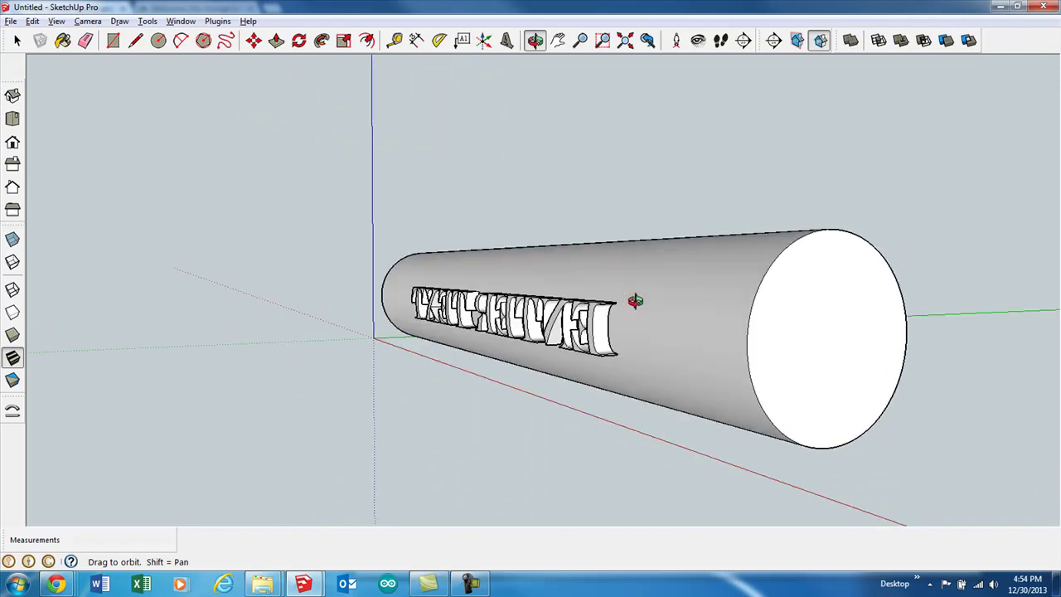
{"action": "left_click_drag", "start_coordinate": [580, 377], "coordinate": [606, 370]}
{"action": "left_click_drag", "start_coordinate": [401, 349], "coordinate": [471, 363]}
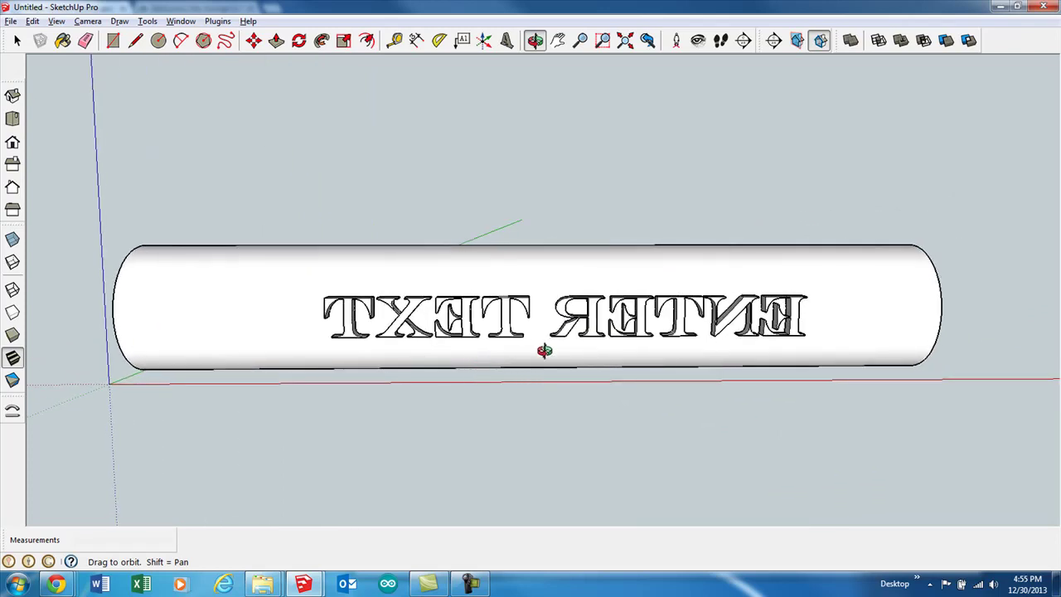
{"action": "left_click_drag", "start_coordinate": [541, 351], "coordinate": [508, 372]}
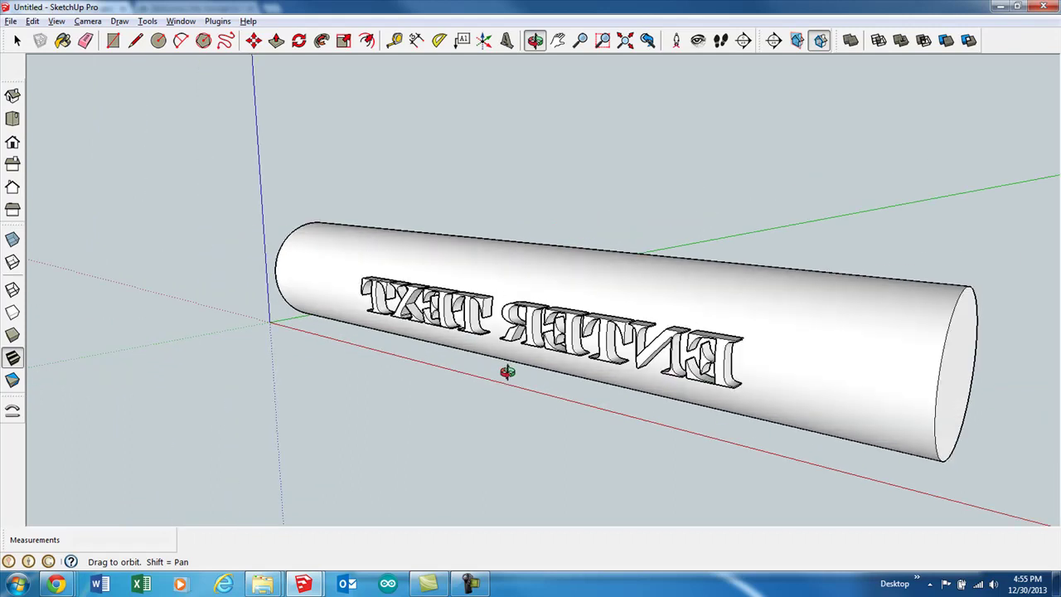
{"action": "key", "text": "space"}
{"action": "left_click", "coordinate": [544, 306]}
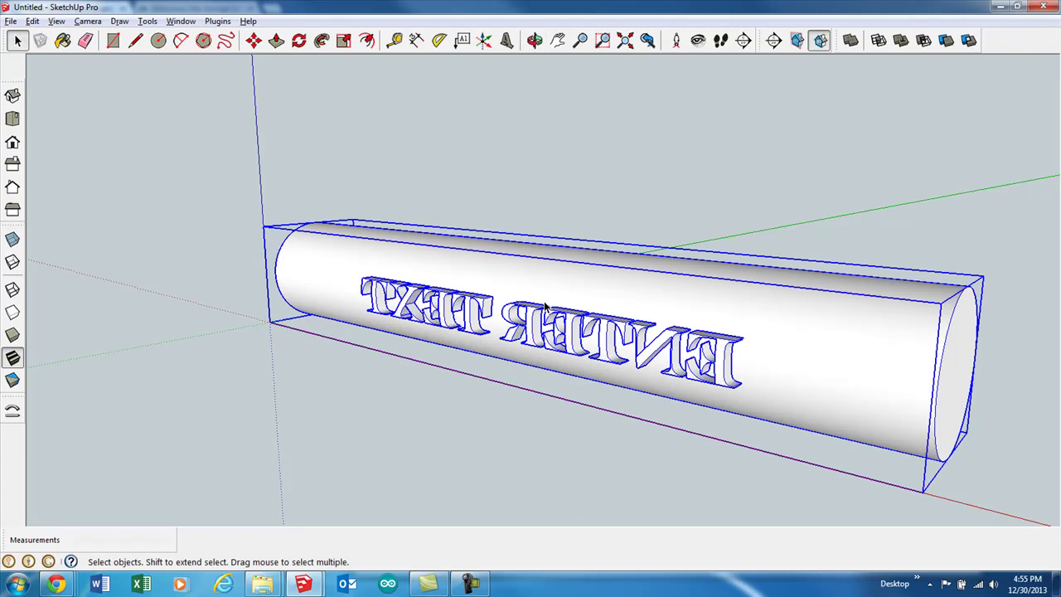
{"action": "key", "text": "h"}
{"action": "scroll", "coordinate": [224, 320], "scroll_direction": "up", "scroll_amount": 5}
{"action": "scroll", "coordinate": [231, 322], "scroll_direction": "down", "scroll_amount": 1}
{"action": "key", "text": "o"}
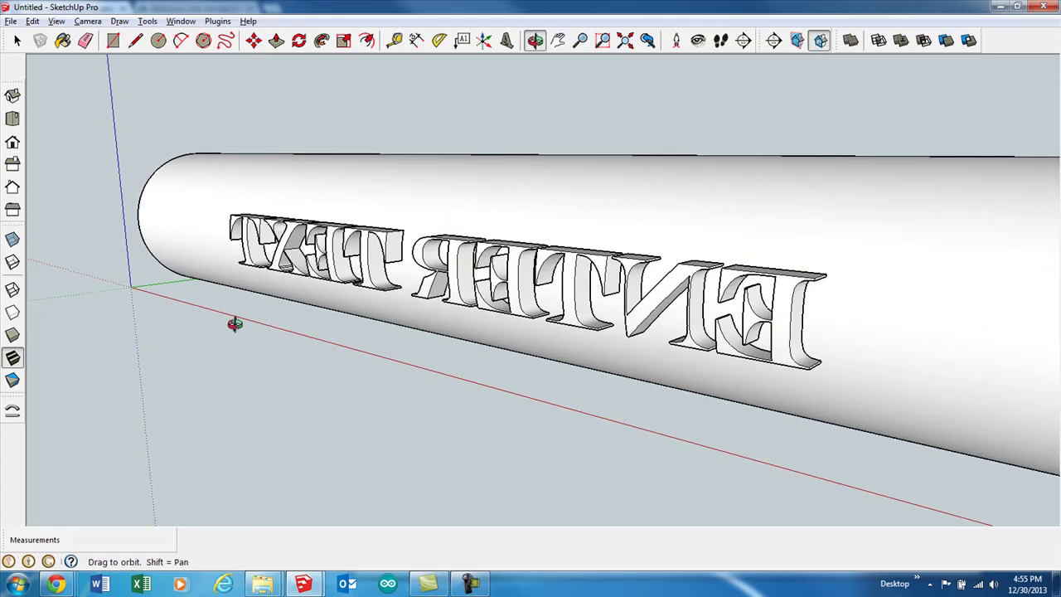
{"action": "left_click_drag", "start_coordinate": [275, 324], "coordinate": [150, 303]}
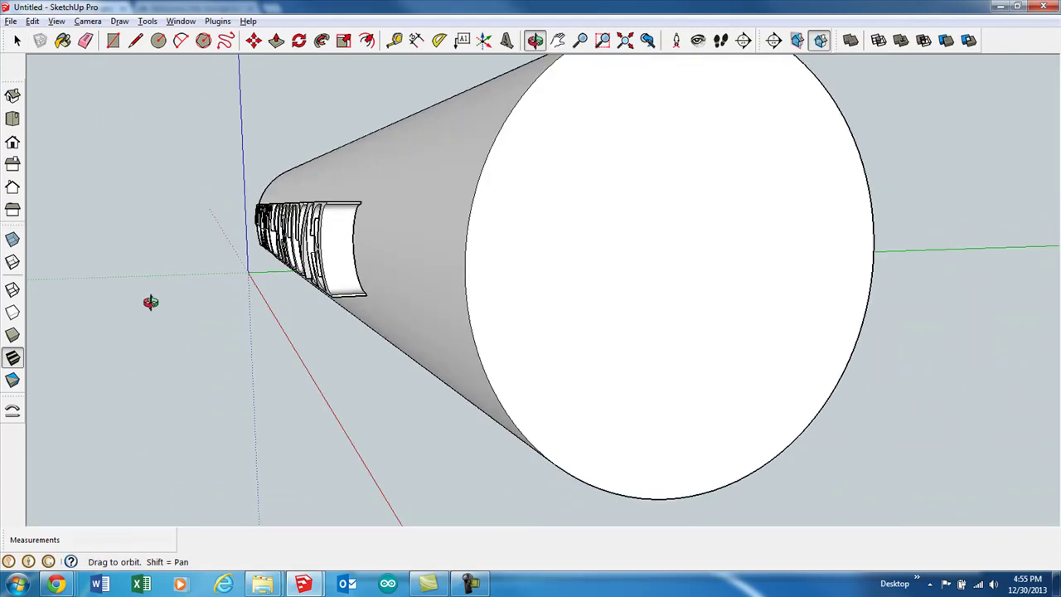
{"action": "scroll", "coordinate": [220, 258], "scroll_direction": "up", "scroll_amount": 4}
{"action": "left_click_drag", "start_coordinate": [284, 290], "coordinate": [265, 287]}
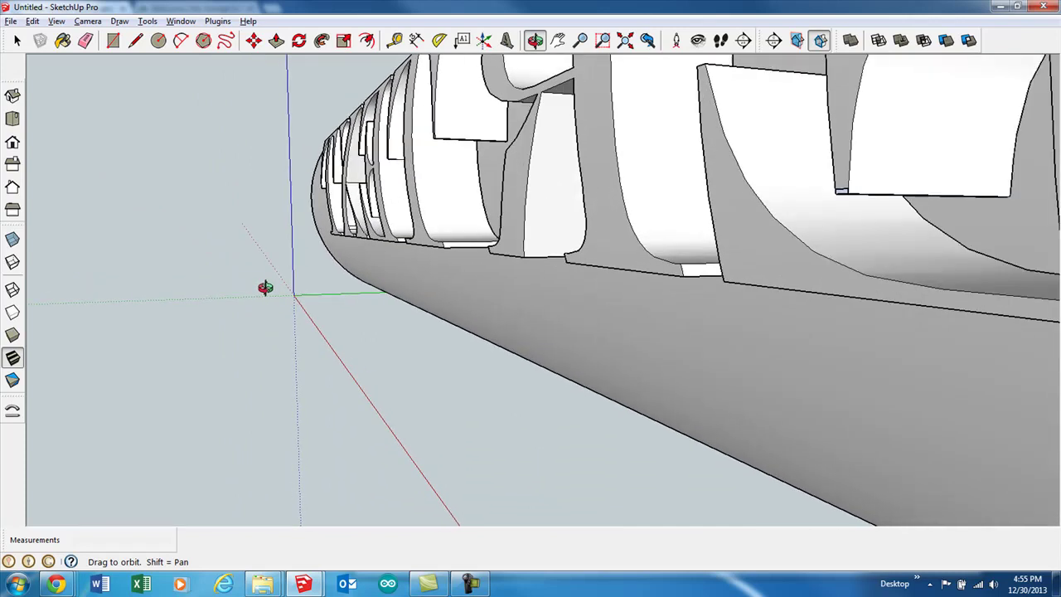
{"action": "key", "text": "space"}
{"action": "left_click", "coordinate": [448, 271]}
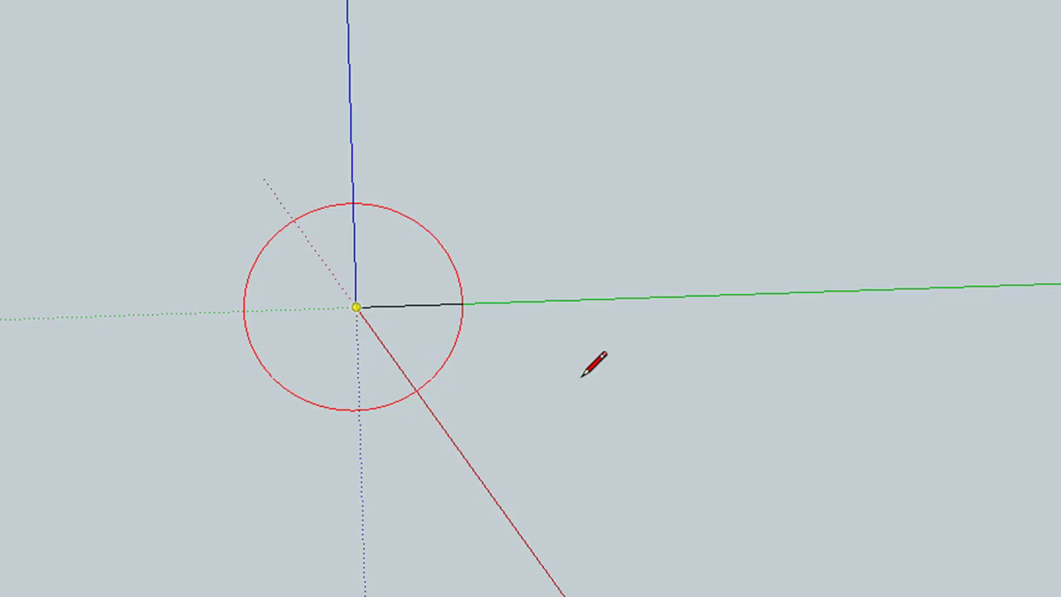
Step: Draw a 100-segment circle centred on the origin, facing along the red axis
{"action": "left_click", "coordinate": [583, 374]}
{"action": "type", "text": "100s"}
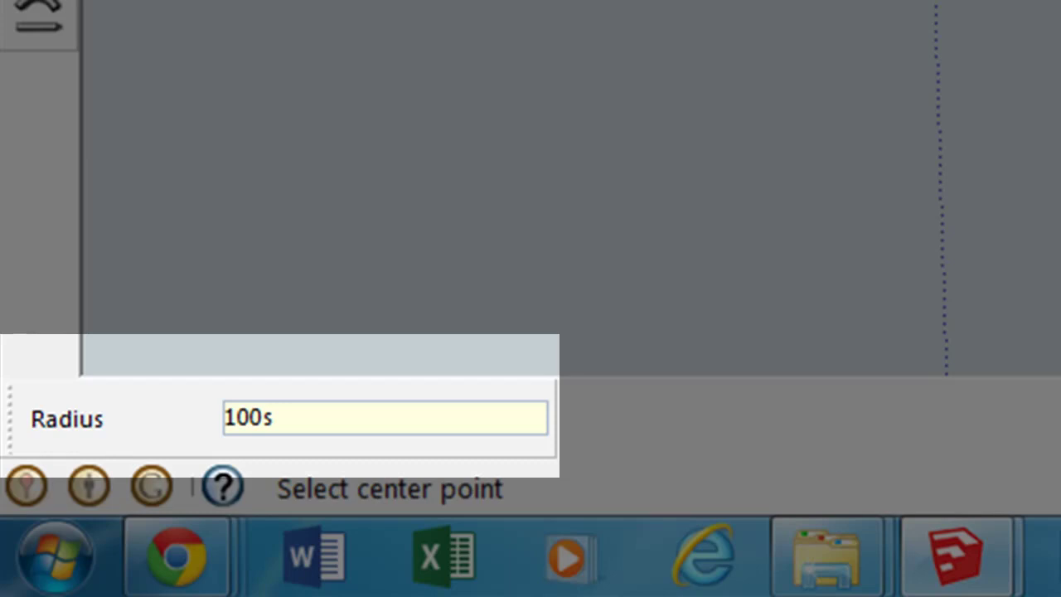
{"action": "type", "text": "6"}
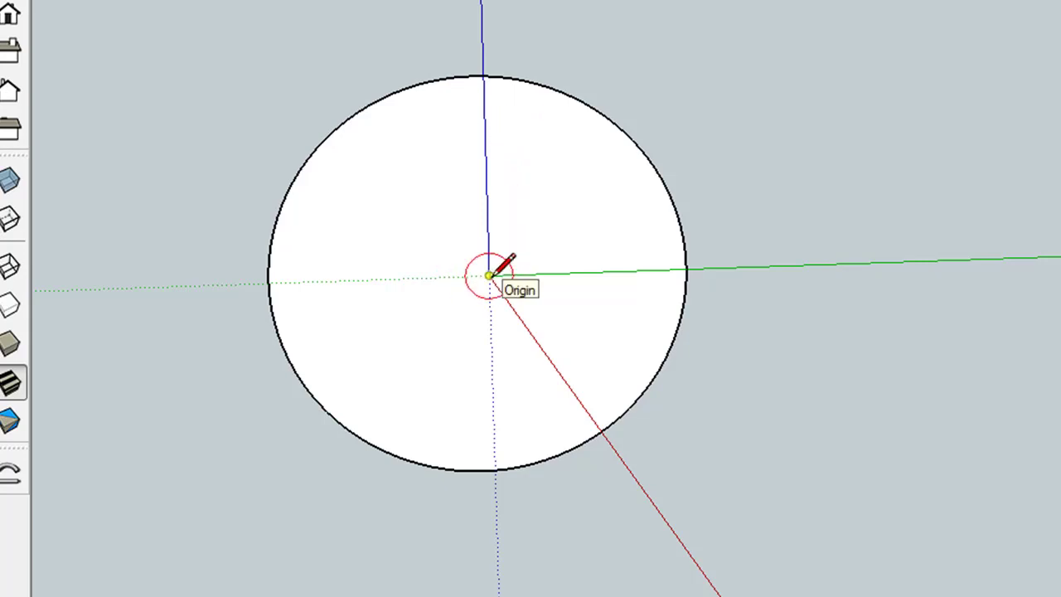
Step: Extrude the circle along the red axis into a long solid cylinder with Push/Pull
{"action": "scroll", "coordinate": [489, 275], "scroll_direction": "down", "scroll_amount": 3}
{"action": "mouse_move", "coordinate": [343, 350]}
{"action": "middle_mouse_down"}
{"action": "mouse_move", "coordinate": [552, 343]}
{"action": "mouse_move", "coordinate": [547, 329]}
{"action": "mouse_move", "coordinate": [505, 356]}
{"action": "middle_mouse_up"}
{"action": "scroll", "coordinate": [505, 356], "scroll_direction": "down", "scroll_amount": 2}
{"action": "key", "text": "p"}
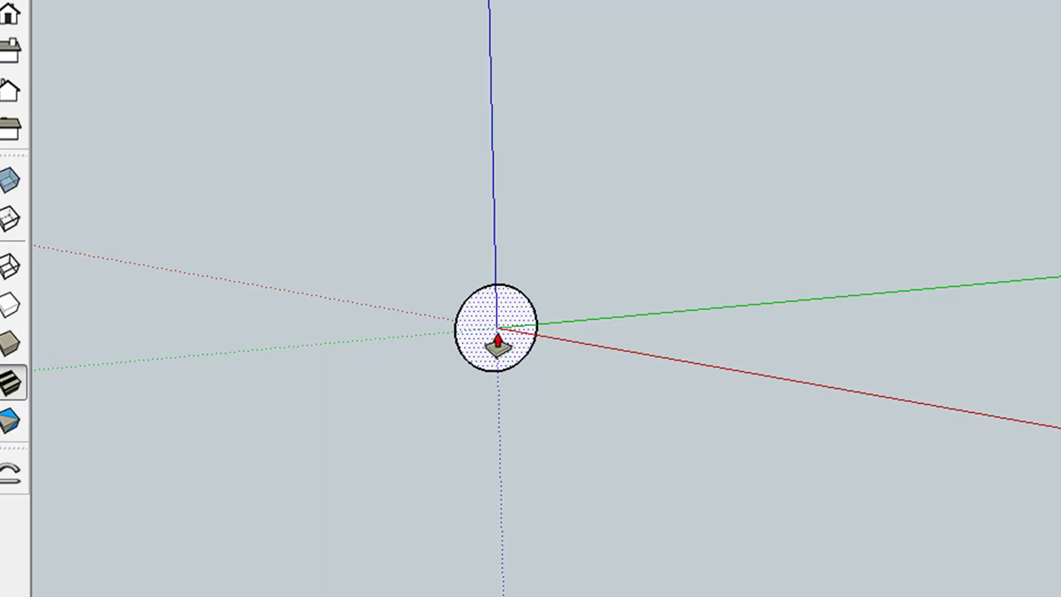
{"action": "left_click", "coordinate": [495, 346]}
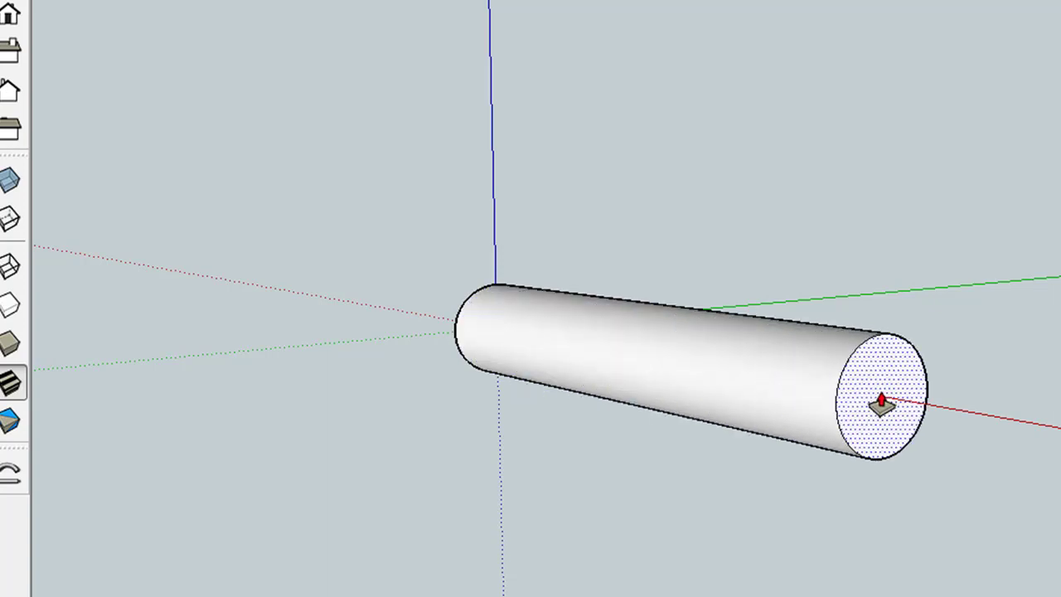
{"action": "left_click", "coordinate": [882, 403]}
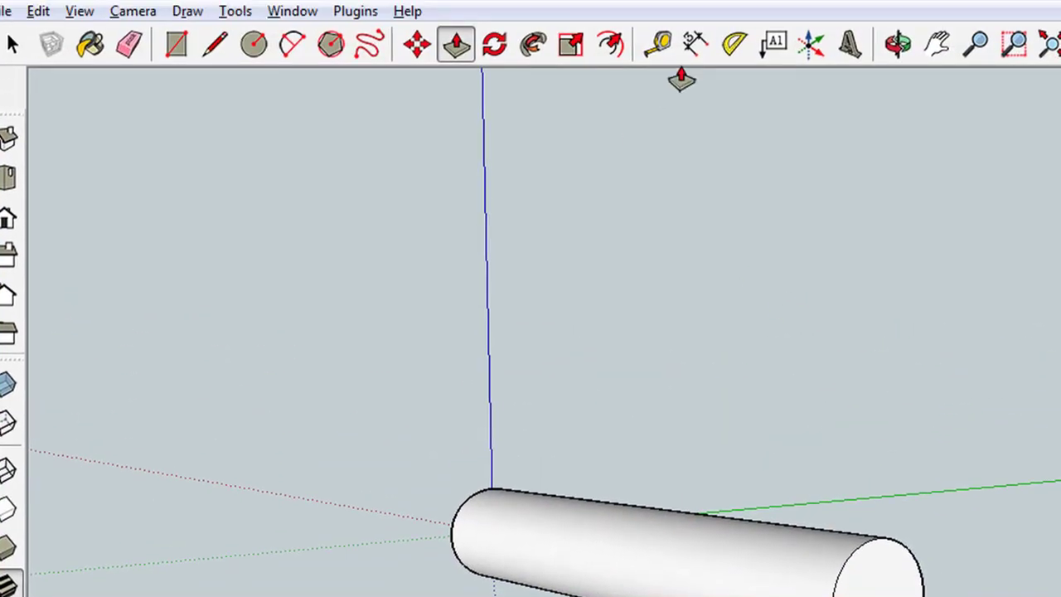
Step: Place filled 3D text reading ENTER TEXT in Engravers MT, 30 mm high and extruded 12 mm, in front of the cylinder
{"action": "left_click", "coordinate": [850, 46]}
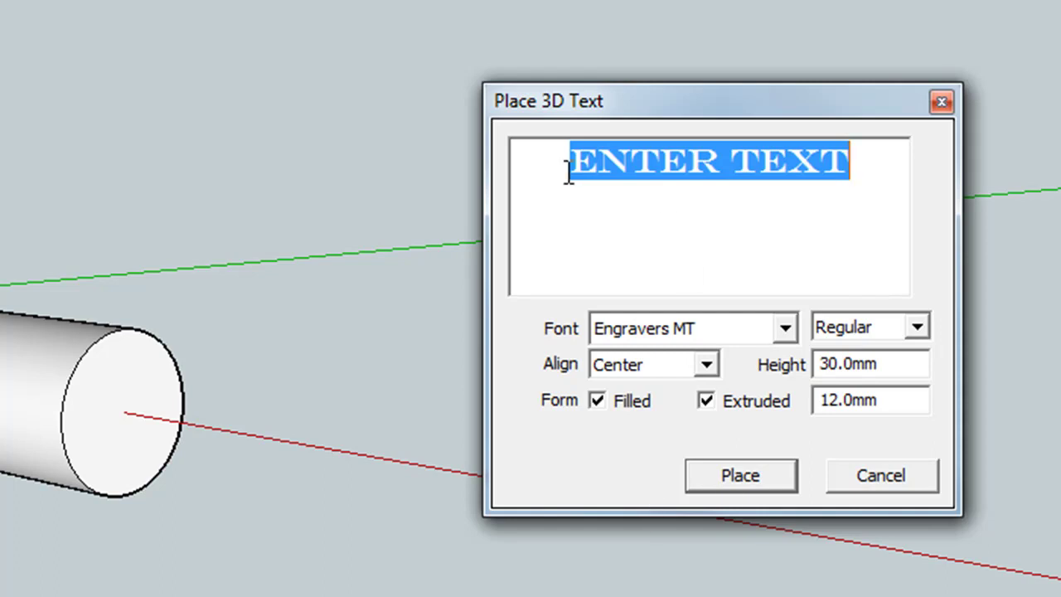
{"action": "left_click", "coordinate": [759, 482]}
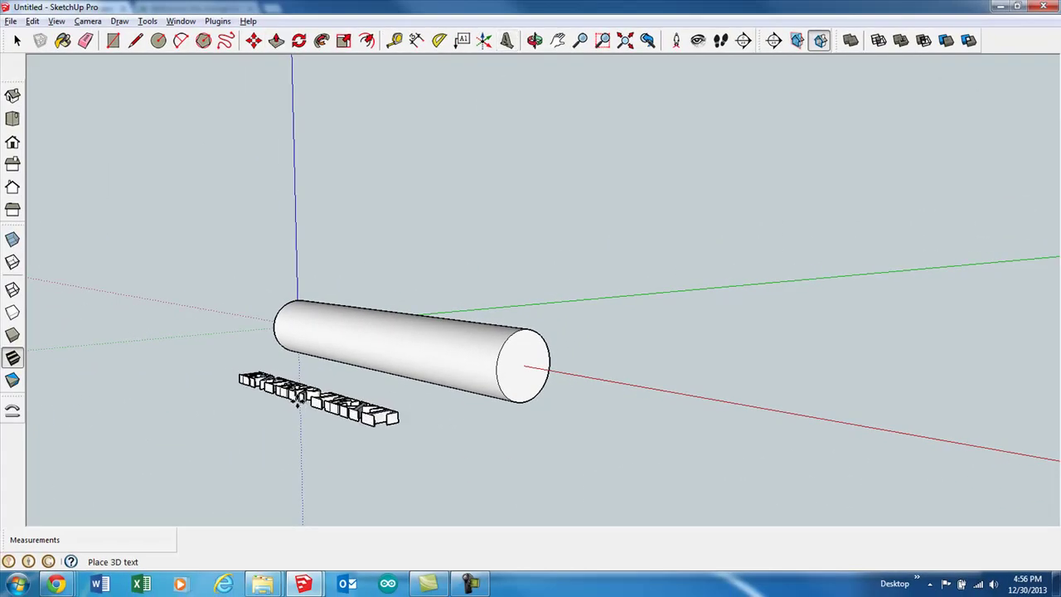
{"action": "left_click", "coordinate": [298, 399]}
Step: Move the 3D text along the red axis so it lies alongside the cylinder's length
{"action": "middle_click_drag", "start_coordinate": [291, 414], "coordinate": [463, 421]}
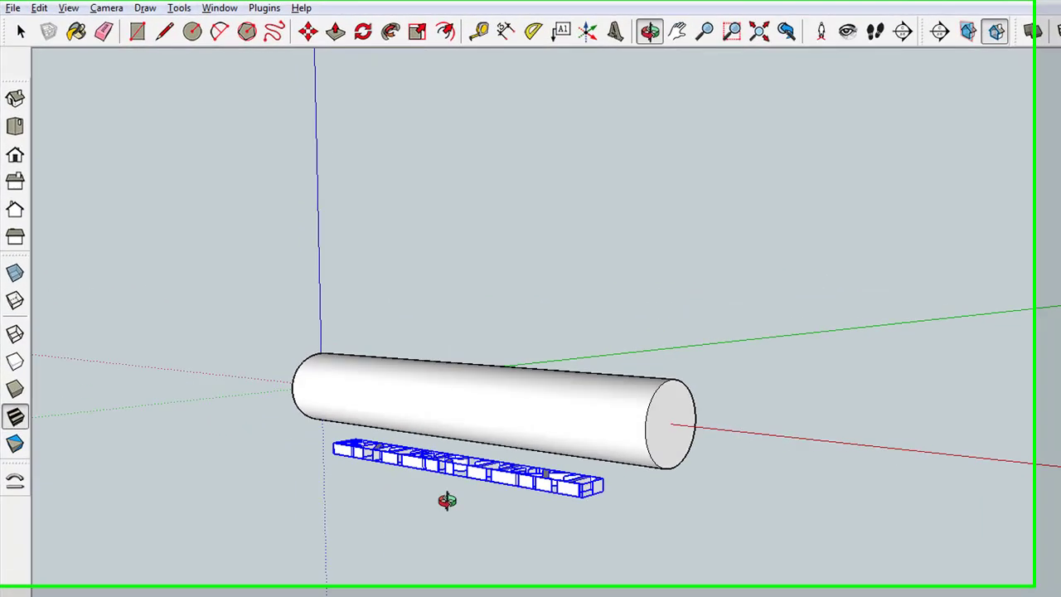
{"action": "middle_click_drag", "start_coordinate": [581, 506], "coordinate": [601, 546]}
{"action": "key", "text": "m"}
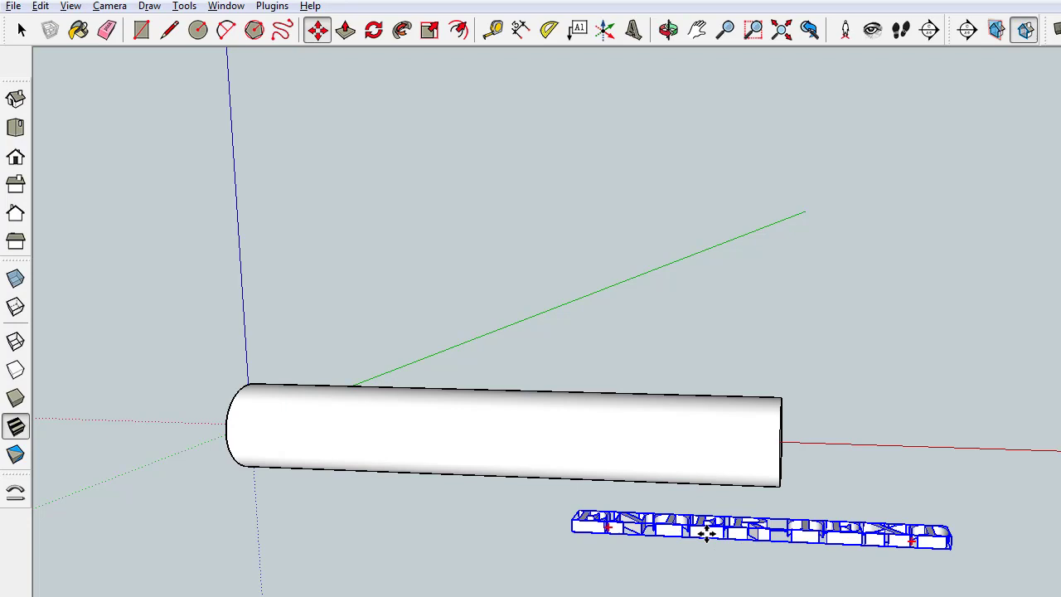
{"action": "left_click", "coordinate": [705, 533]}
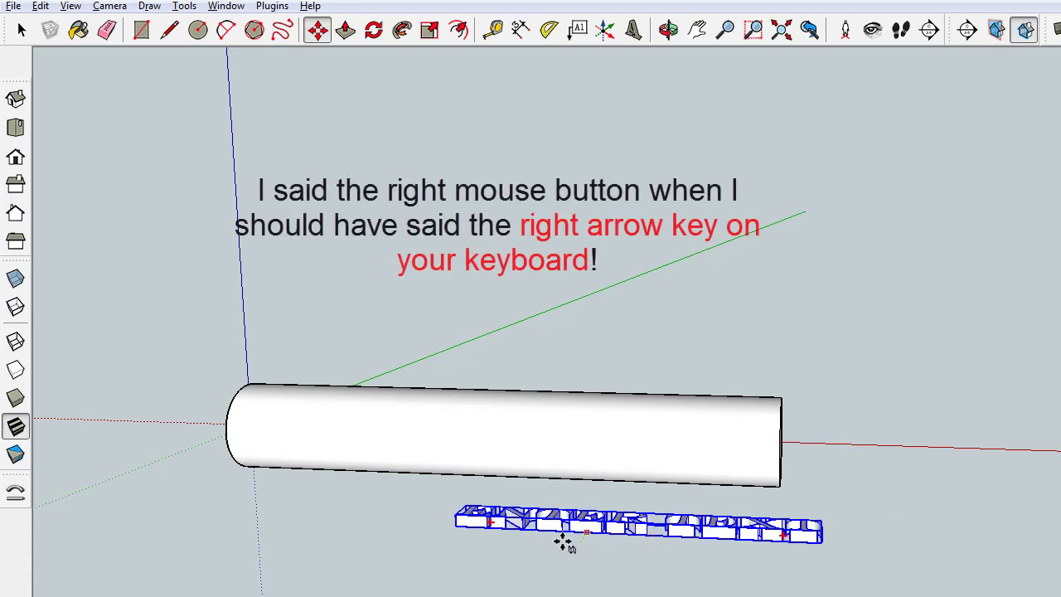
{"action": "key", "text": "Right"}
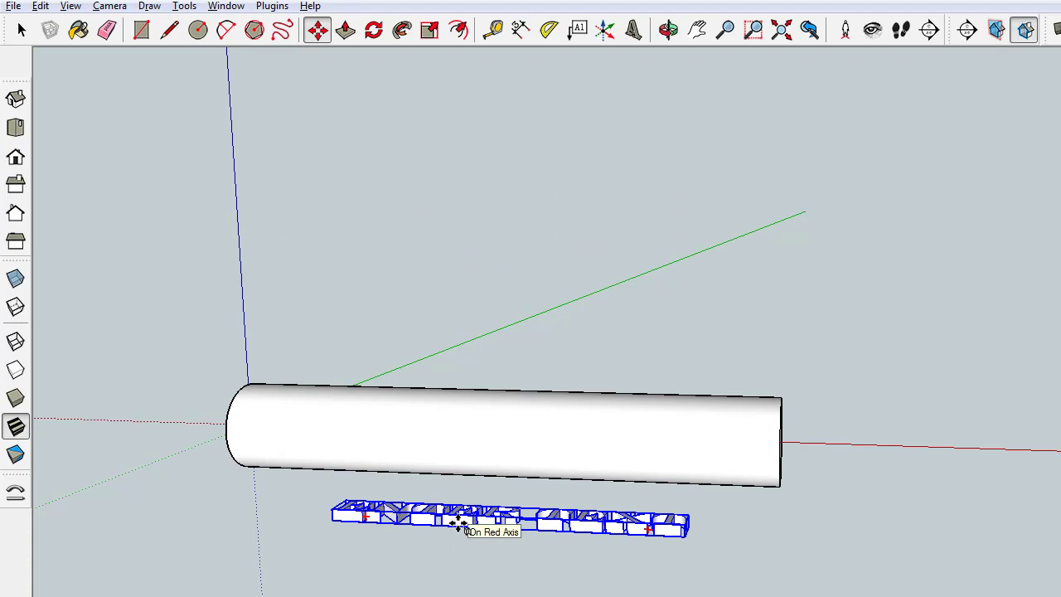
{"action": "left_click", "coordinate": [418, 522]}
Step: Rotate the flat 3D text 90 degrees about its long axis so the letters stand upright
{"action": "key", "text": "o"}
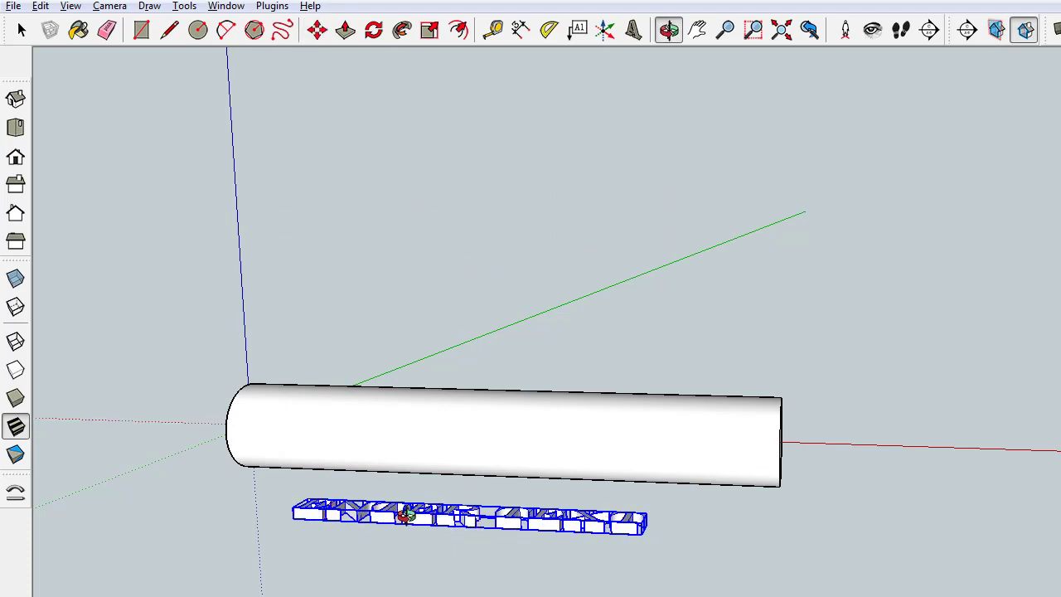
{"action": "left_click_drag", "start_coordinate": [404, 511], "coordinate": [543, 545]}
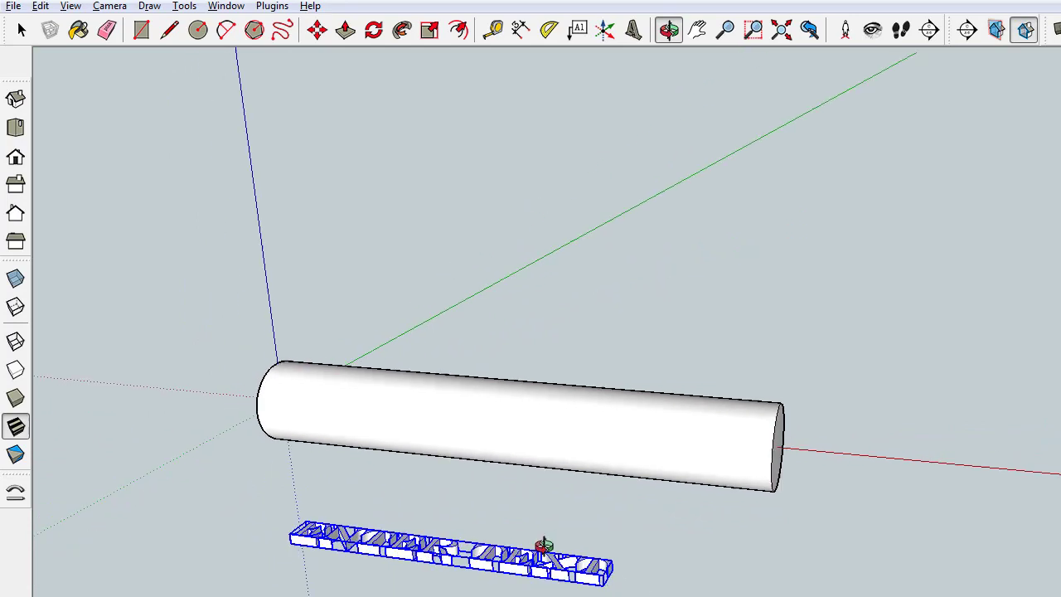
{"action": "scroll", "coordinate": [469, 551], "scroll_direction": "up", "scroll_amount": 5}
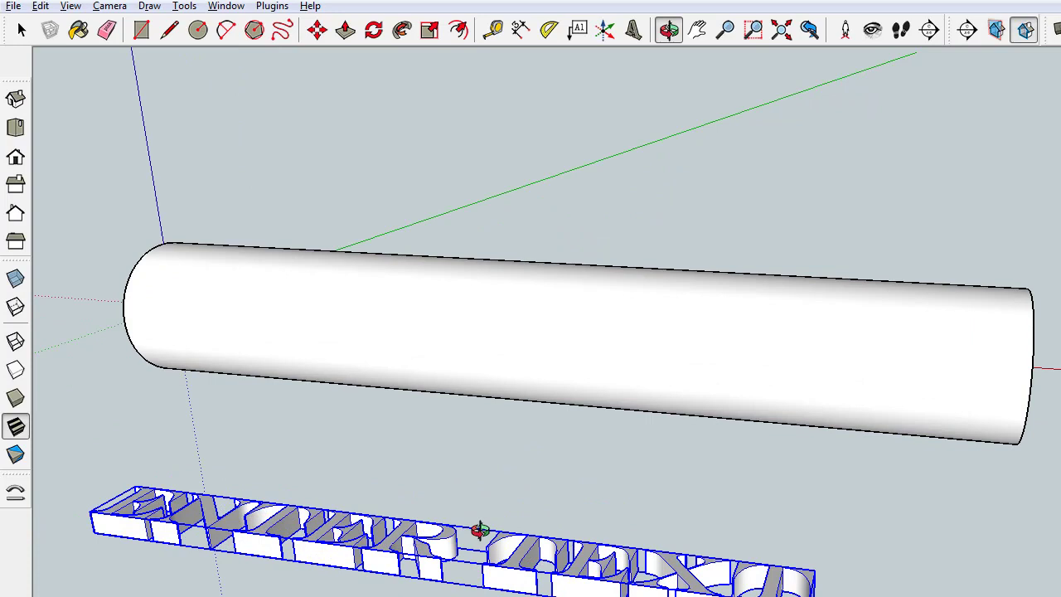
{"action": "left_click_drag", "start_coordinate": [693, 558], "coordinate": [448, 498]}
{"action": "scroll", "coordinate": [266, 414], "scroll_direction": "up", "scroll_amount": 5}
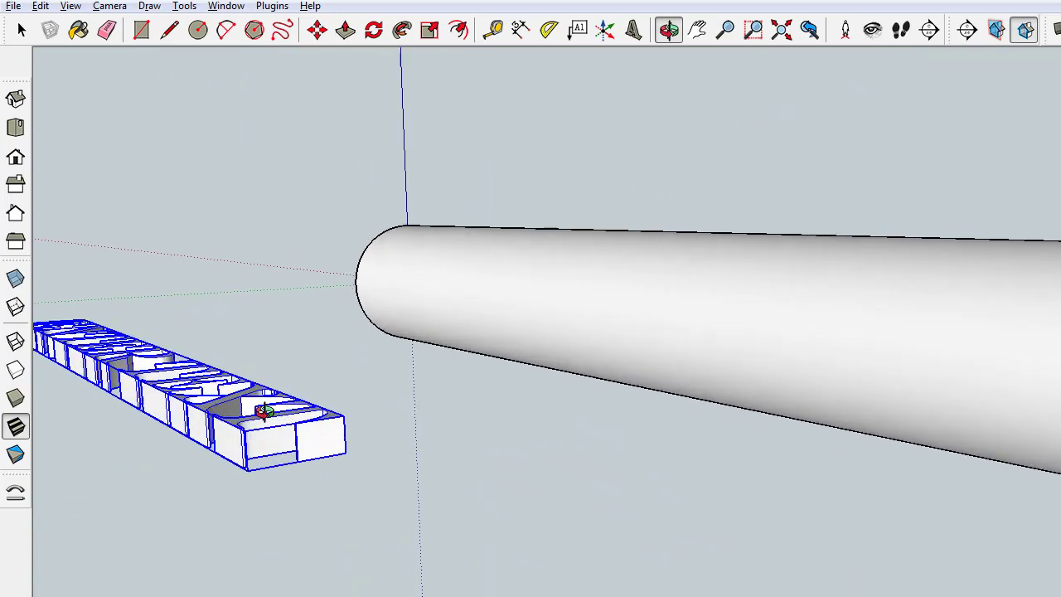
{"action": "key", "text": "m"}
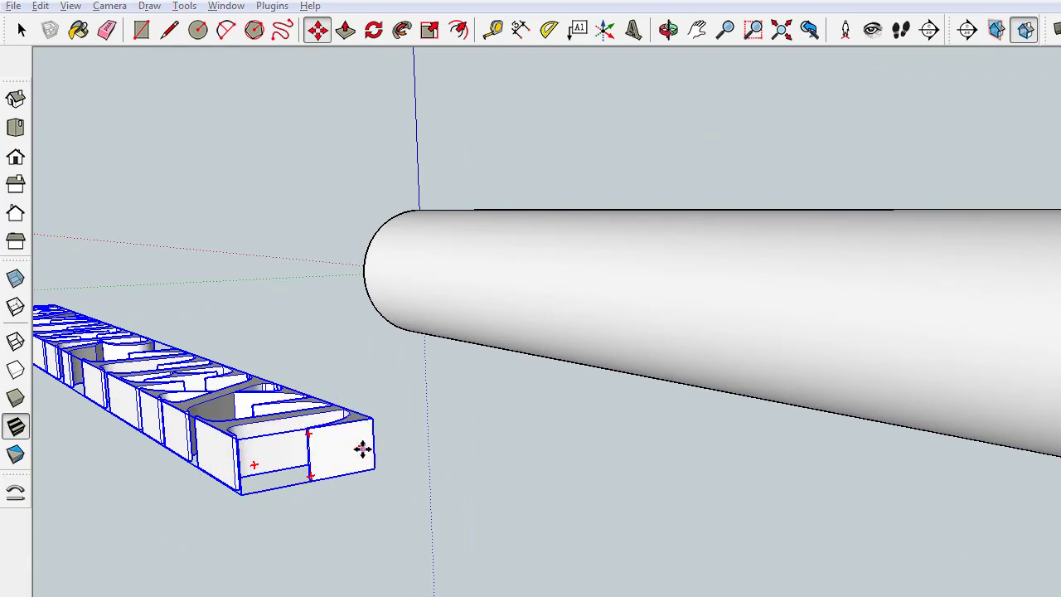
{"action": "mouse_move", "coordinate": [362, 447]}
{"action": "left_click_drag", "start_coordinate": [360, 440], "coordinate": [303, 412]}
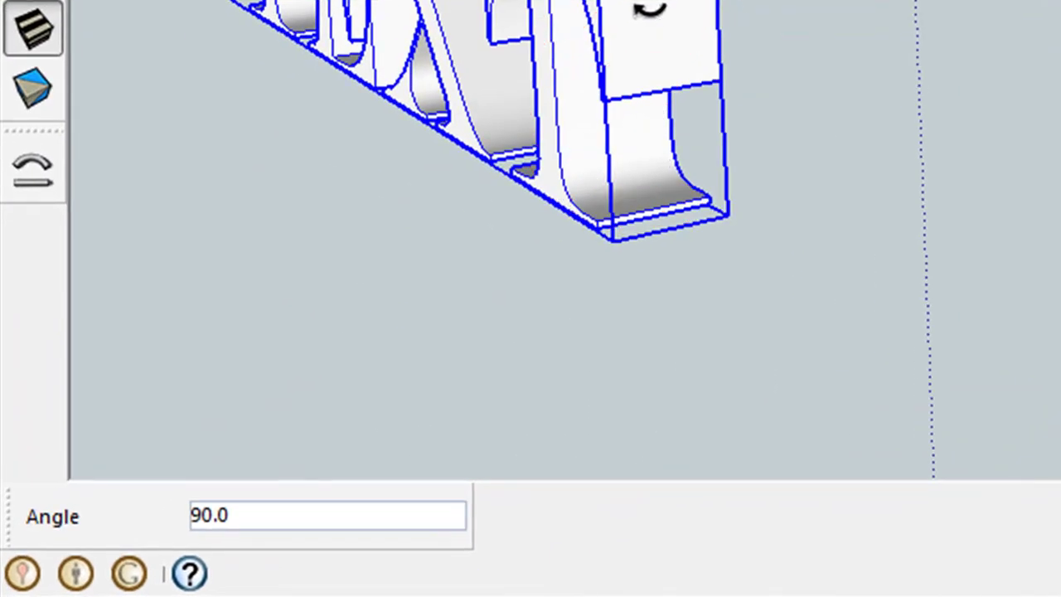
{"action": "key", "text": "m"}
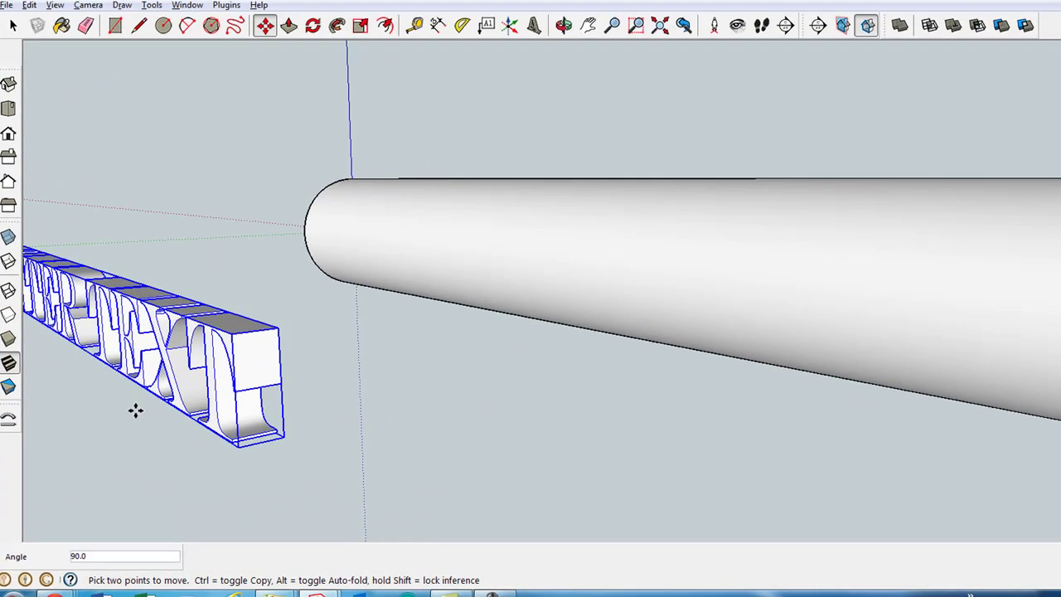
{"action": "scroll", "coordinate": [135, 411], "scroll_direction": "up", "scroll_amount": 3}
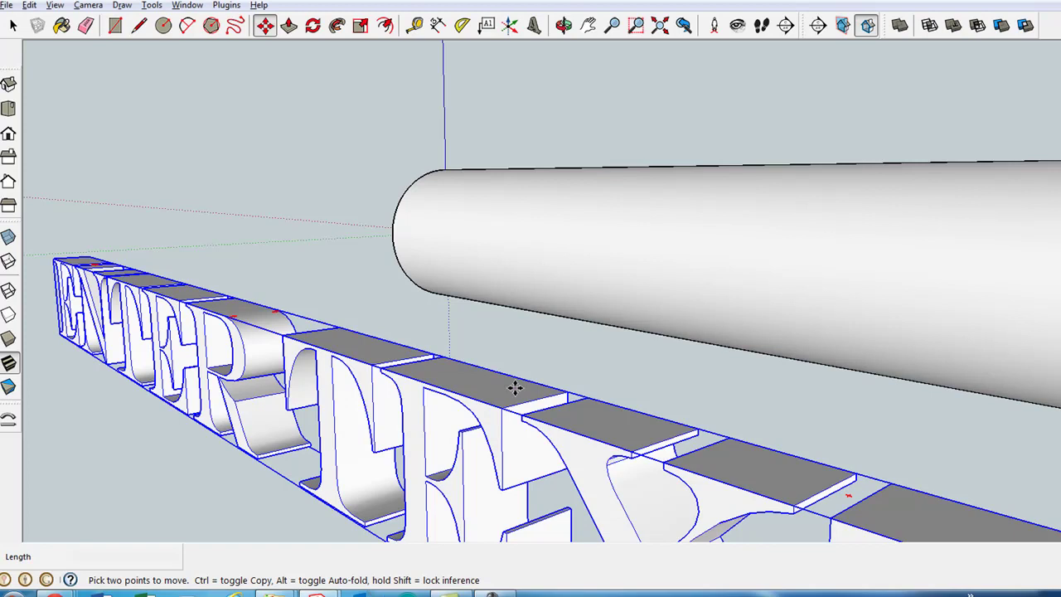
{"action": "left_click", "coordinate": [515, 388]}
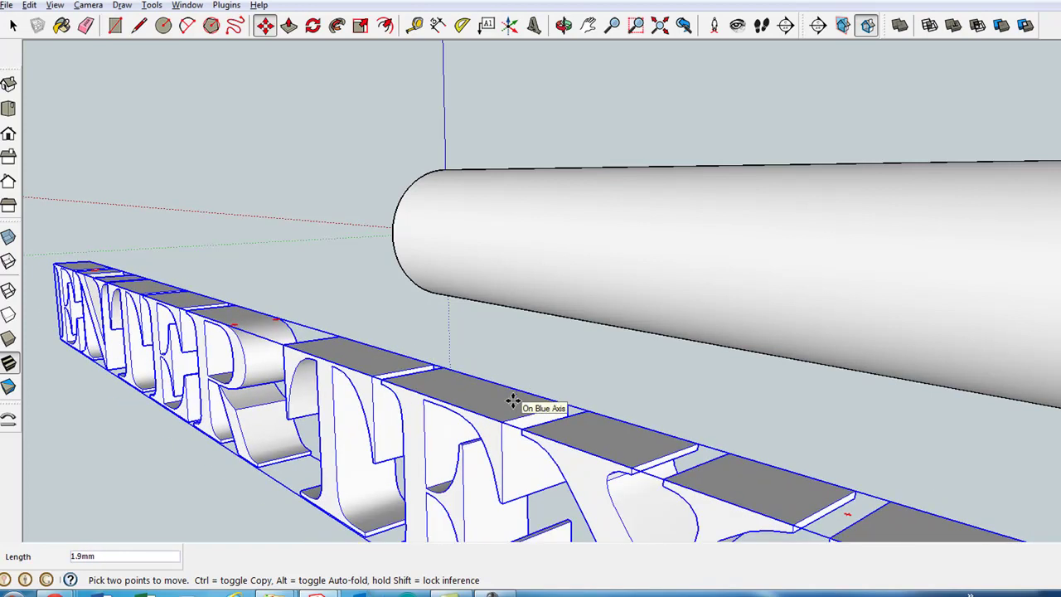
{"action": "left_click", "coordinate": [513, 401]}
{"action": "key", "text": "ctrl+z"}
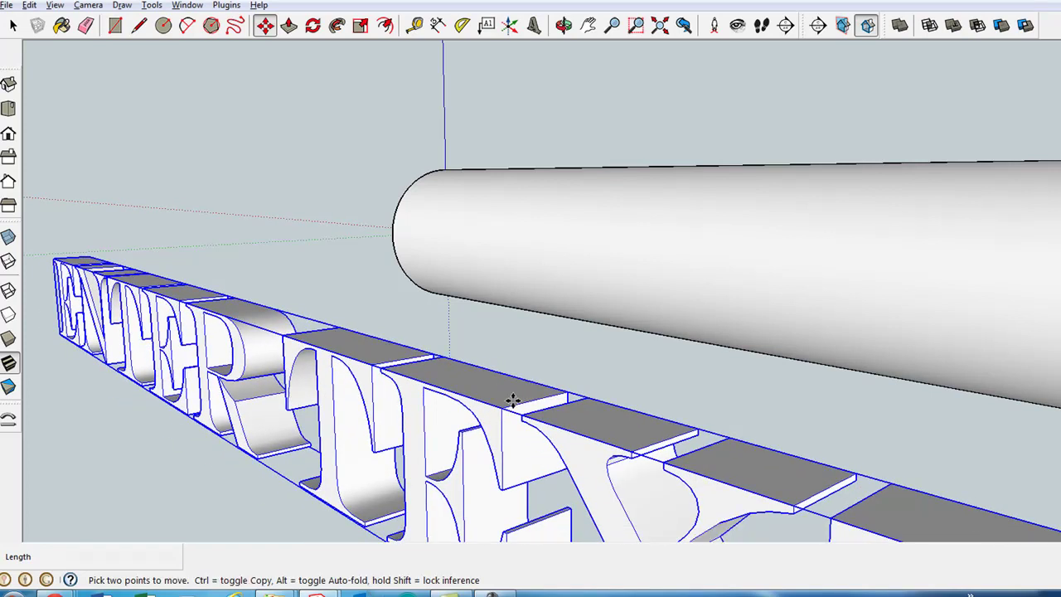
Step: Rotate the upright 3D text 180 degrees about the vertical axis so it reads reversed from the front
{"action": "key", "text": "q"}
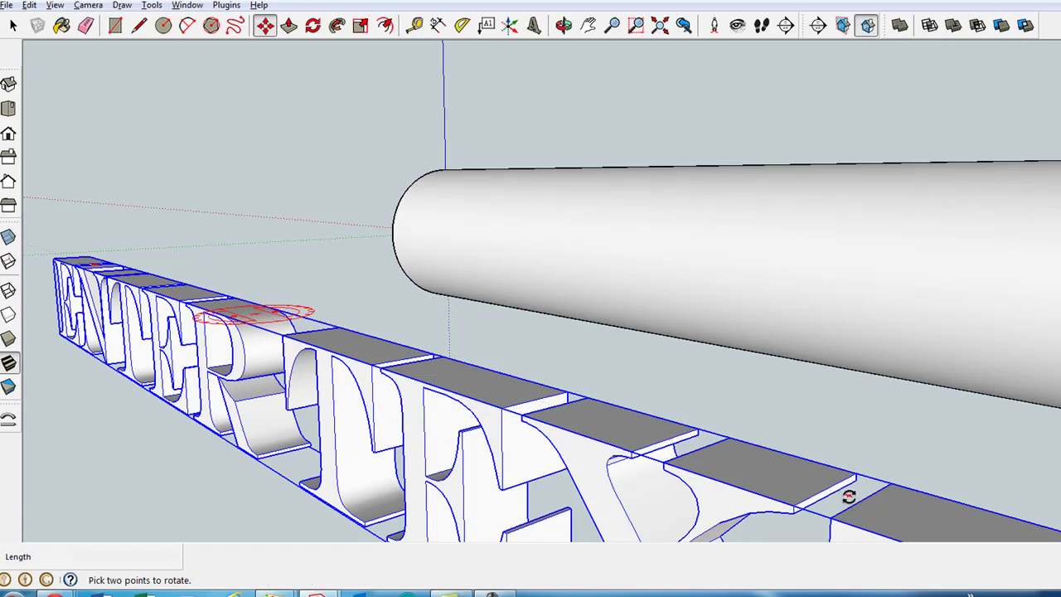
{"action": "left_click", "coordinate": [848, 495]}
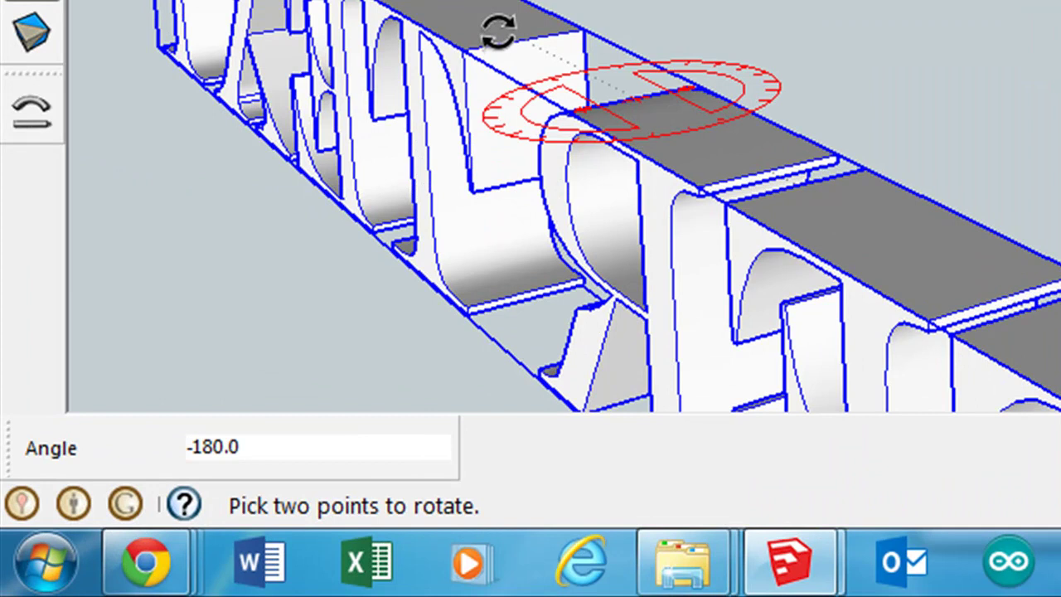
{"action": "left_click", "coordinate": [497, 31]}
Step: Draw a circle with a radius of 50 on the cylinder's front end face, concentric with its outer edge
{"action": "key", "text": "m"}
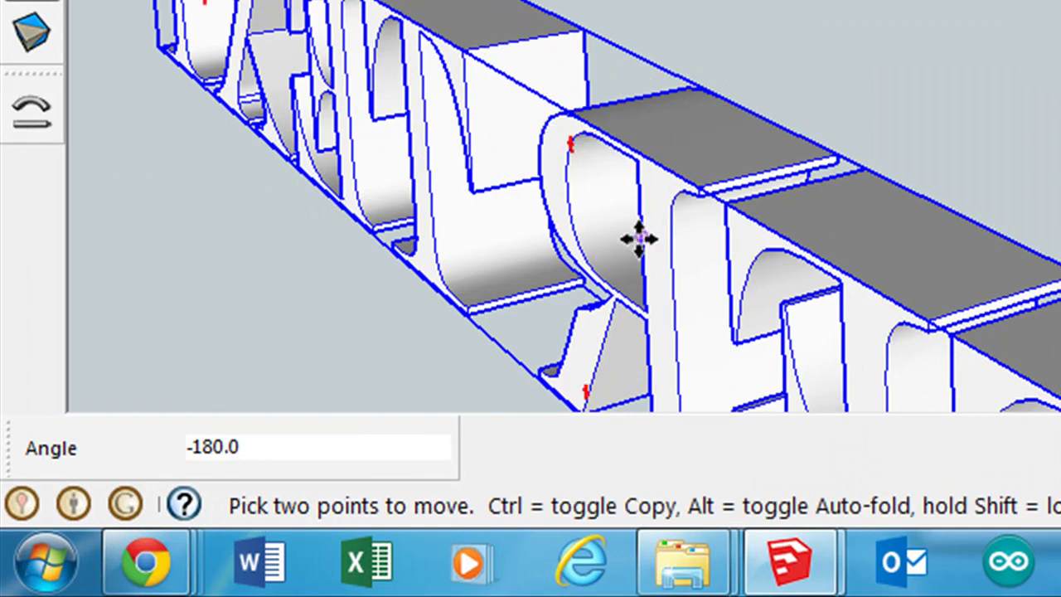
{"action": "scroll", "coordinate": [704, 182], "scroll_direction": "down", "scroll_amount": 5}
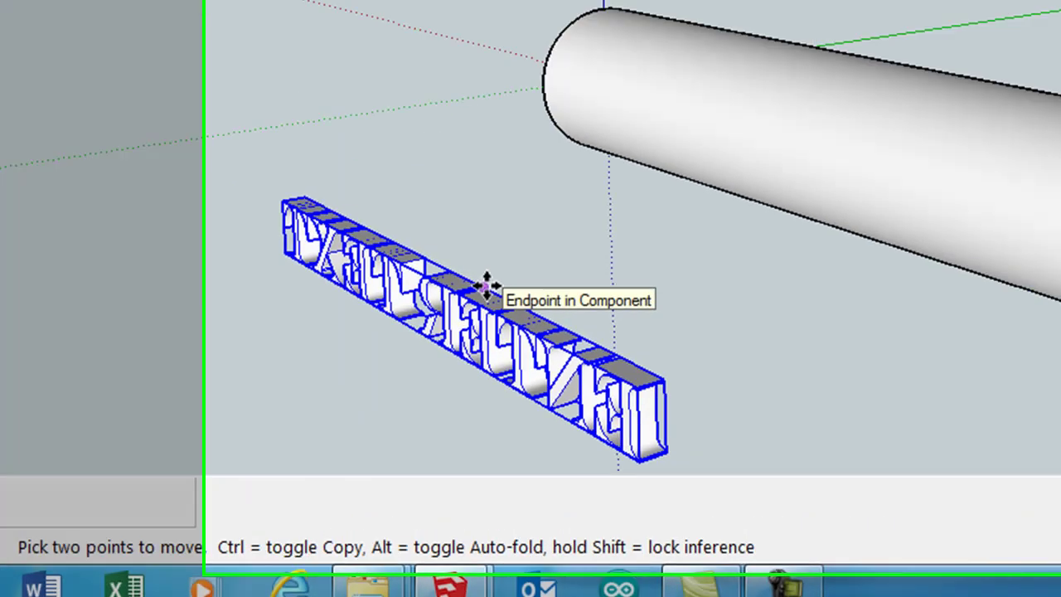
{"action": "middle_click_drag", "start_coordinate": [837, 166], "coordinate": [691, 328]}
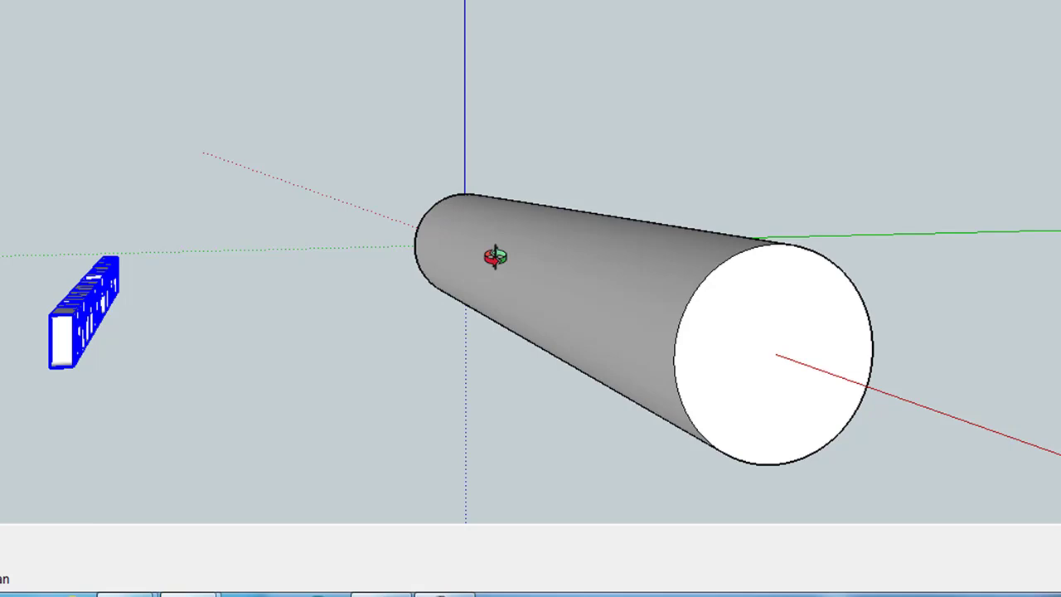
{"action": "left_click_drag", "start_coordinate": [123, 343], "coordinate": [231, 342]}
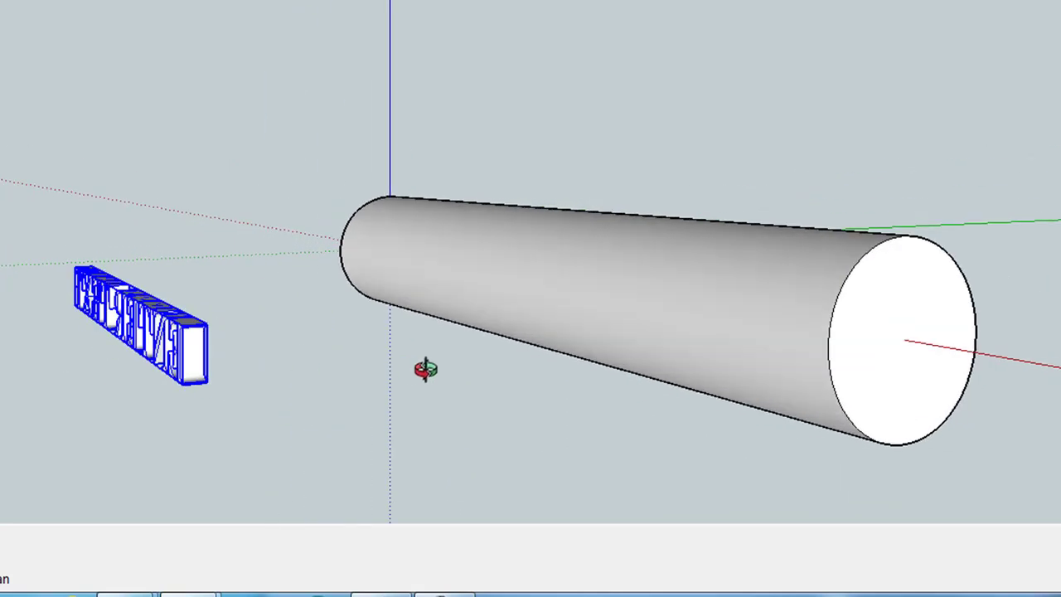
{"action": "left_click_drag", "start_coordinate": [426, 370], "coordinate": [260, 331]}
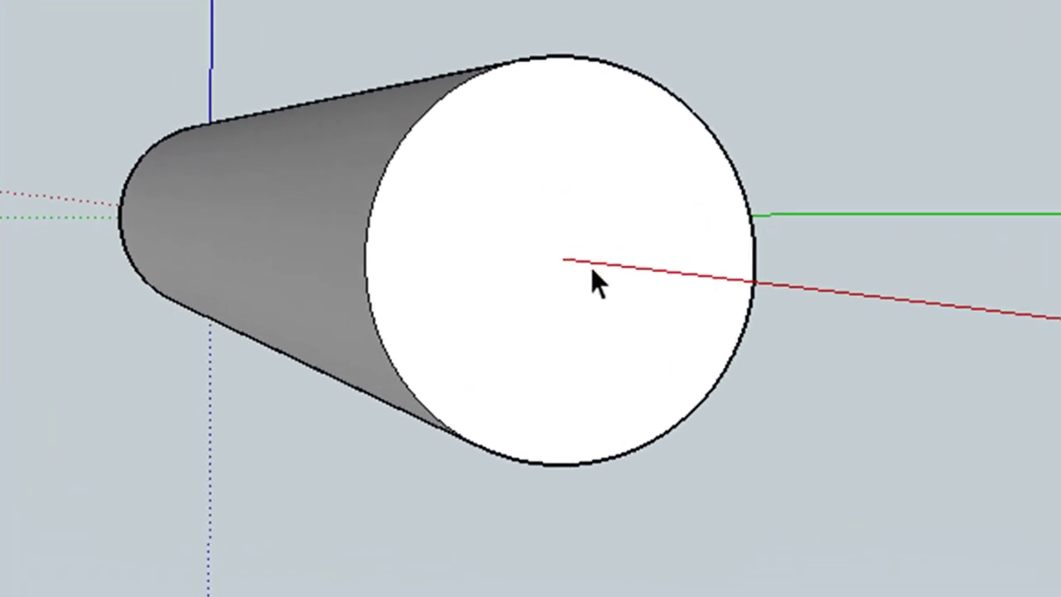
{"action": "key", "text": "c"}
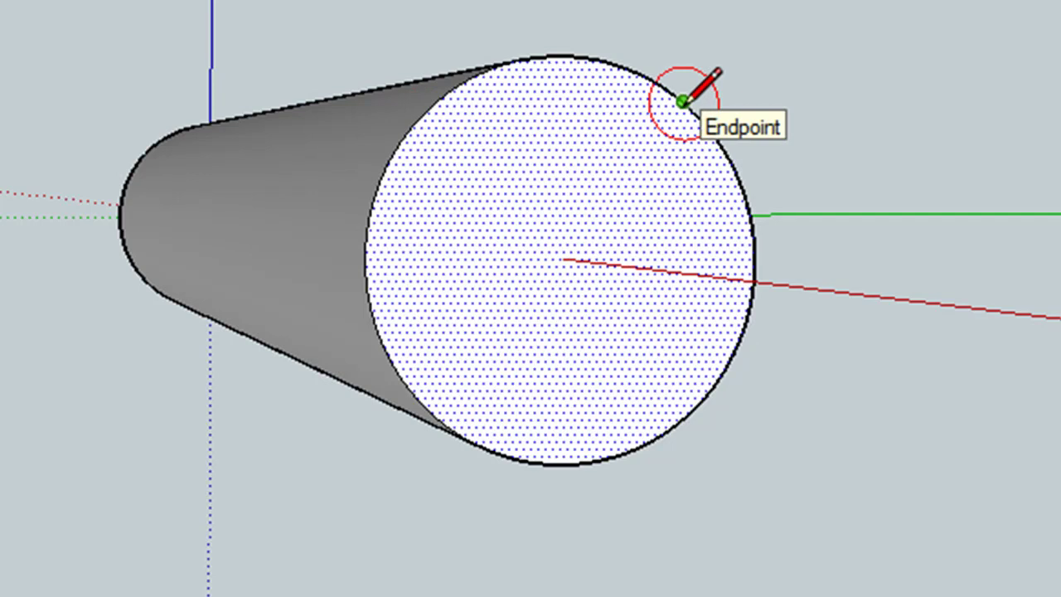
{"action": "left_click", "coordinate": [563, 258]}
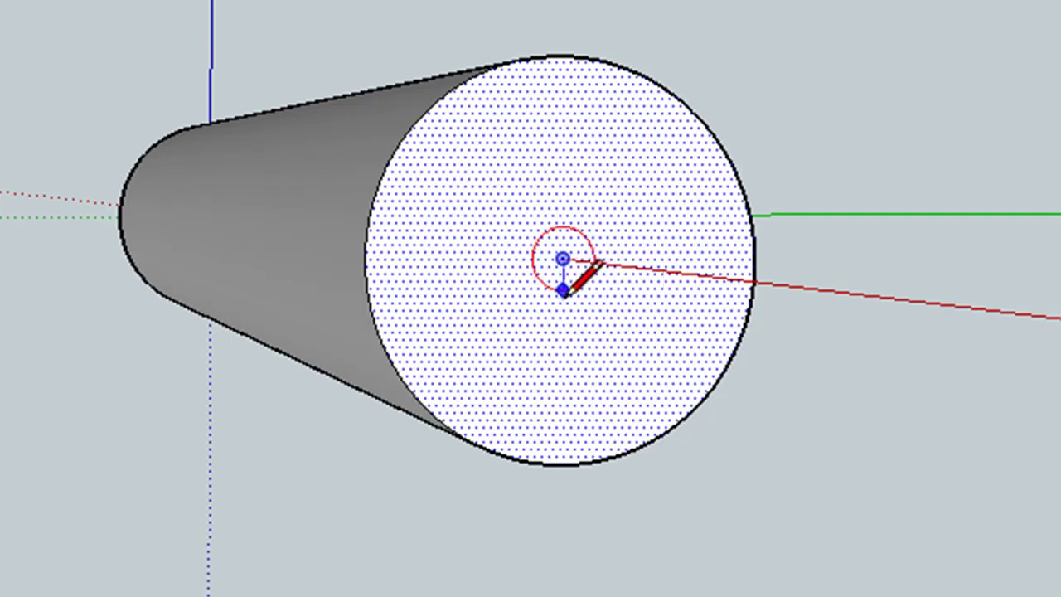
{"action": "left_click", "coordinate": [576, 347]}
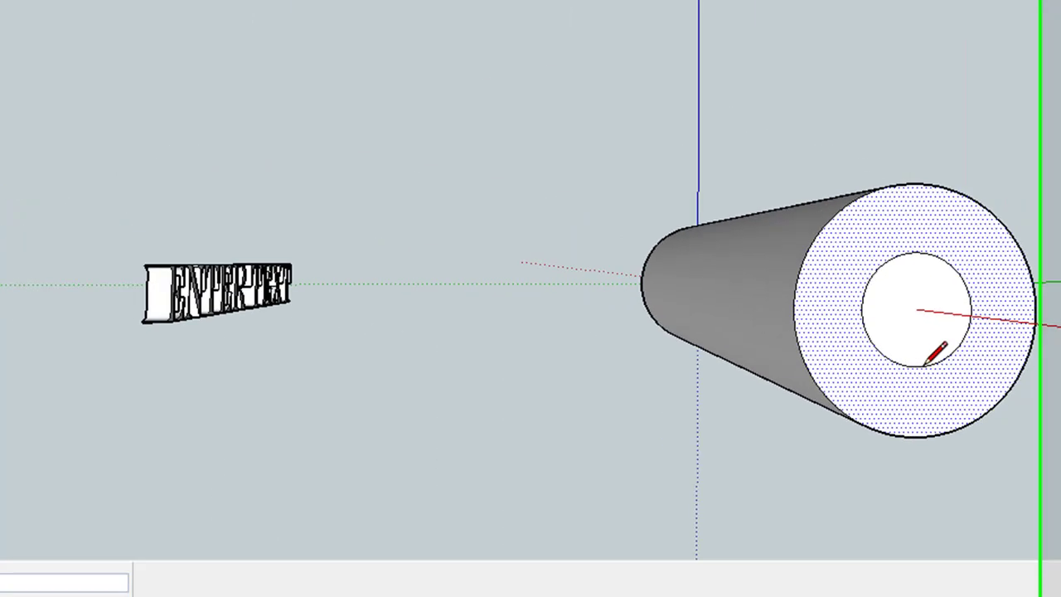
{"action": "type", "text": "50"}
{"action": "key", "text": "Return"}
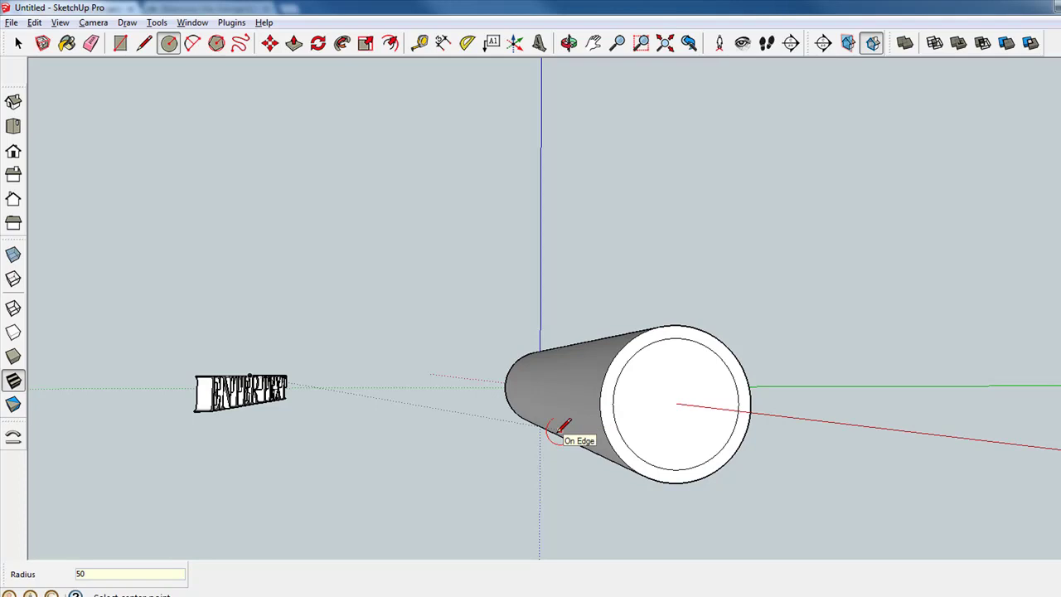
Step: Push the inner circular face back through the full length of the cylinder to hollow it into an open tube
{"action": "middle_click_drag", "start_coordinate": [553, 429], "coordinate": [553, 477]}
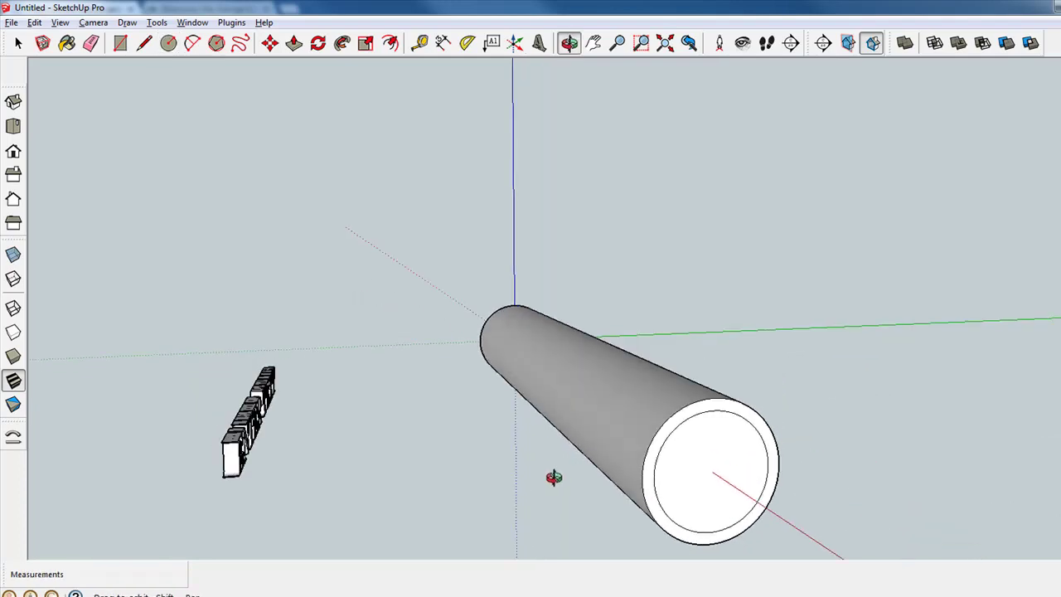
{"action": "key", "text": "p"}
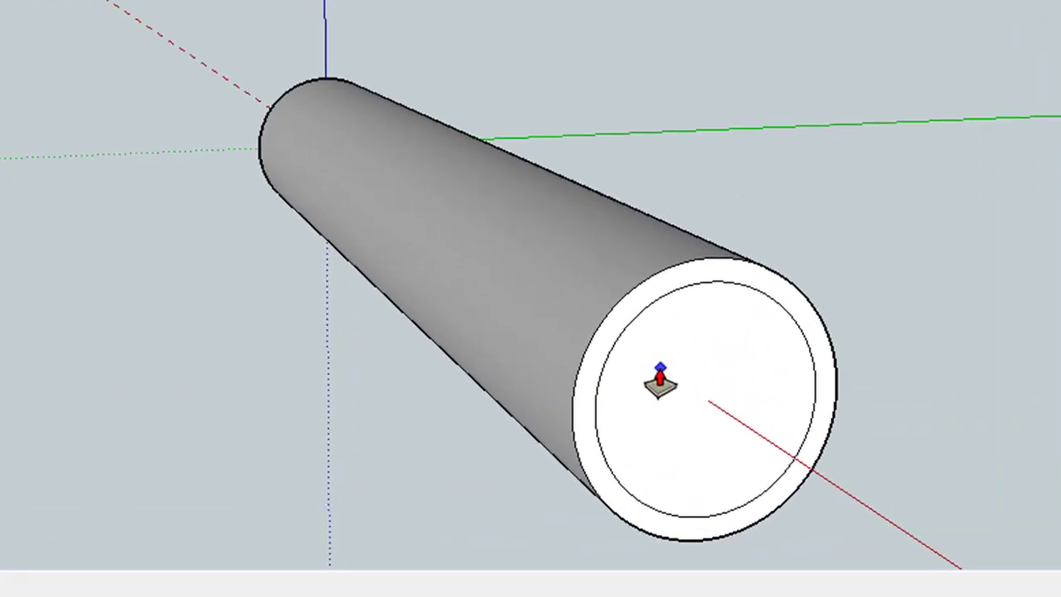
{"action": "left_click", "coordinate": [662, 375]}
{"action": "left_click_drag", "start_coordinate": [659, 383], "coordinate": [359, 228]}
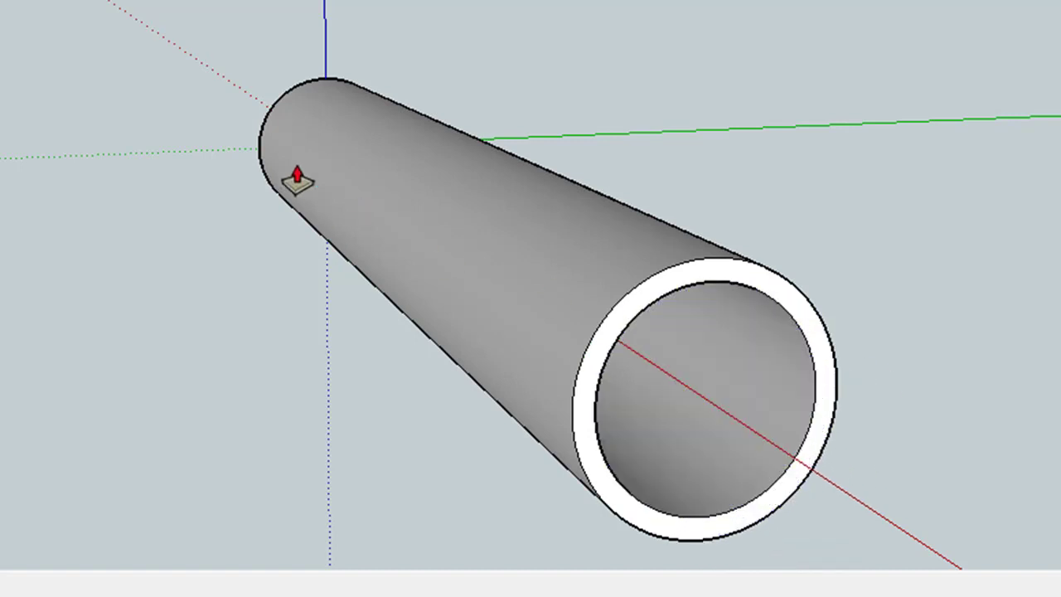
{"action": "left_click_drag", "start_coordinate": [296, 178], "coordinate": [282, 103]}
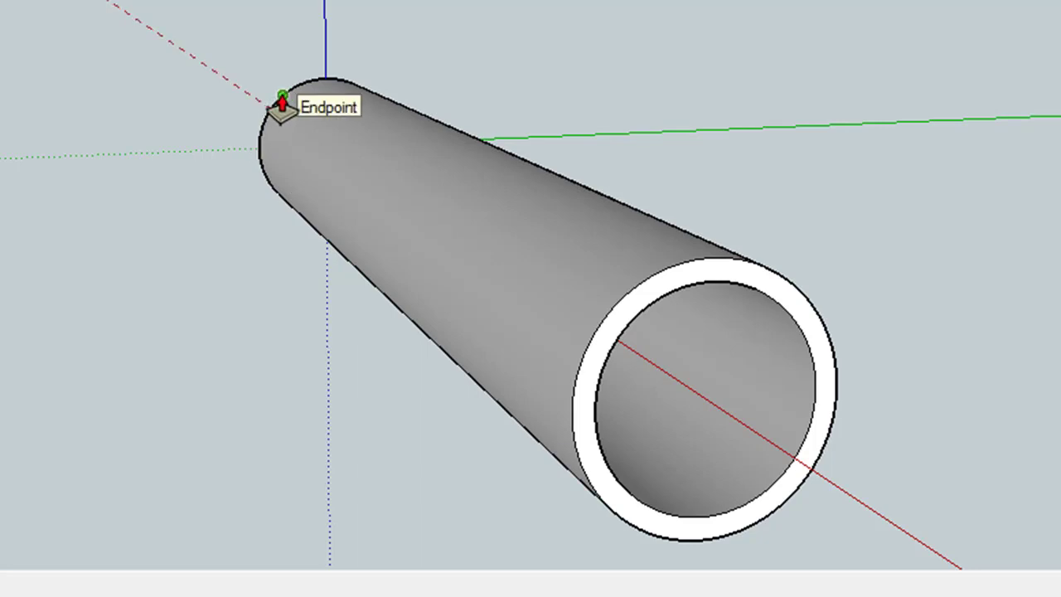
{"action": "left_click_drag", "start_coordinate": [282, 104], "coordinate": [282, 104]}
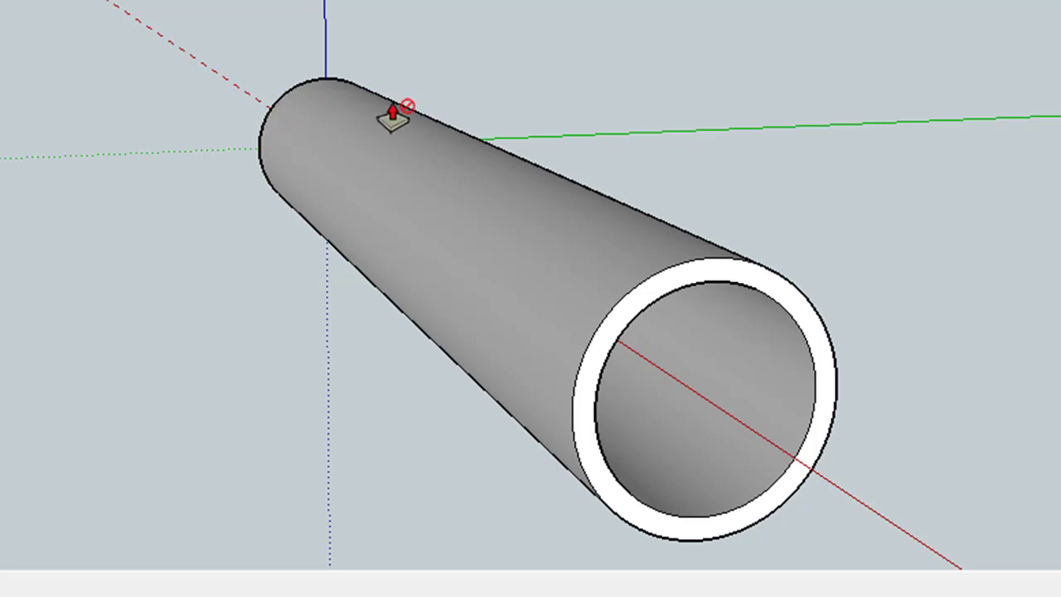
Step: Select all connected geometry of the tube and make it a group
{"action": "mouse_move", "coordinate": [687, 156]}
{"action": "middle_mouse_down"}
{"action": "mouse_move", "coordinate": [588, 92]}
{"action": "mouse_move", "coordinate": [769, 152]}
{"action": "mouse_move", "coordinate": [786, 225]}
{"action": "mouse_move", "coordinate": [760, 345]}
{"action": "mouse_move", "coordinate": [774, 354]}
{"action": "mouse_move", "coordinate": [398, 436]}
{"action": "middle_mouse_up"}
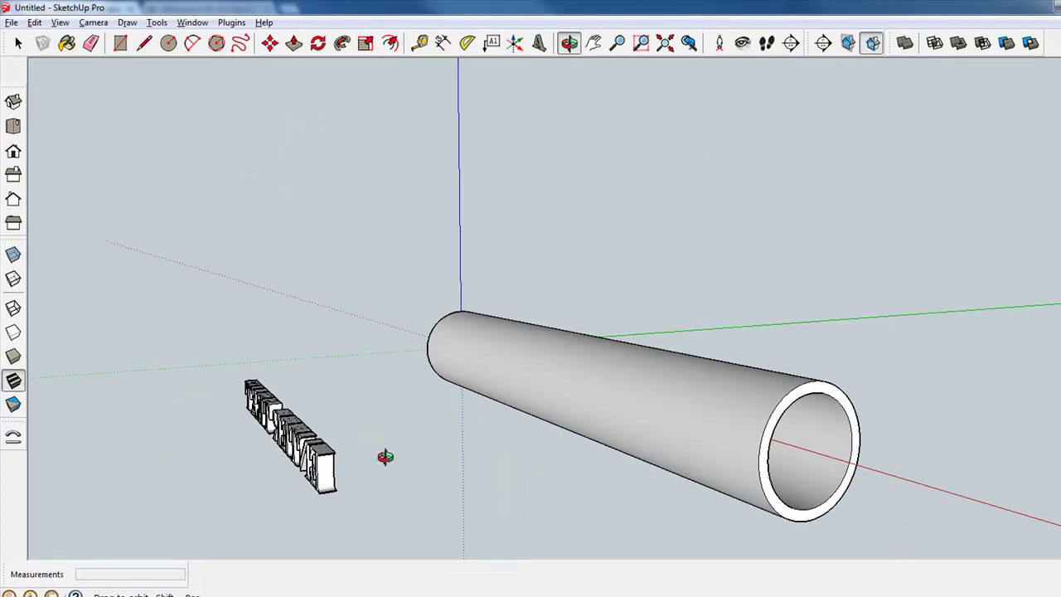
{"action": "key", "text": "m"}
{"action": "left_click", "coordinate": [328, 471]}
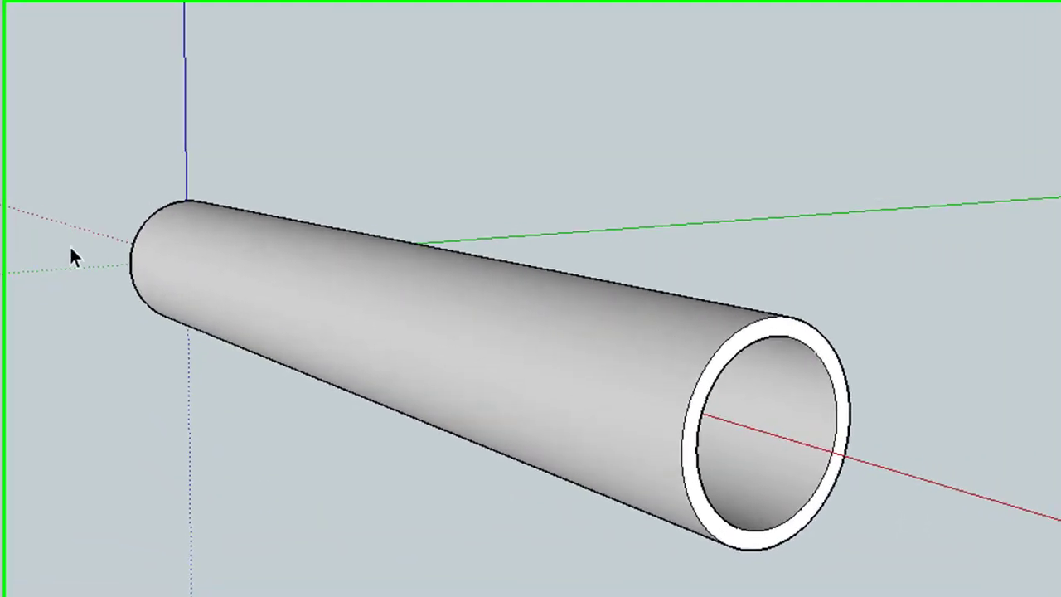
{"action": "left_click_drag", "start_coordinate": [70, 81], "coordinate": [905, 585]}
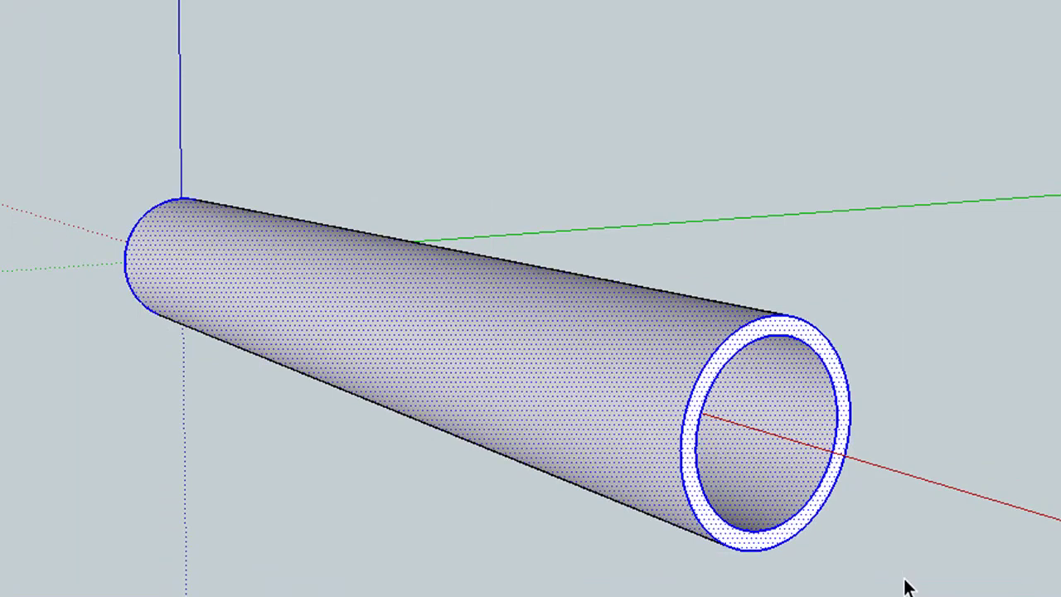
{"action": "right_click", "coordinate": [425, 321]}
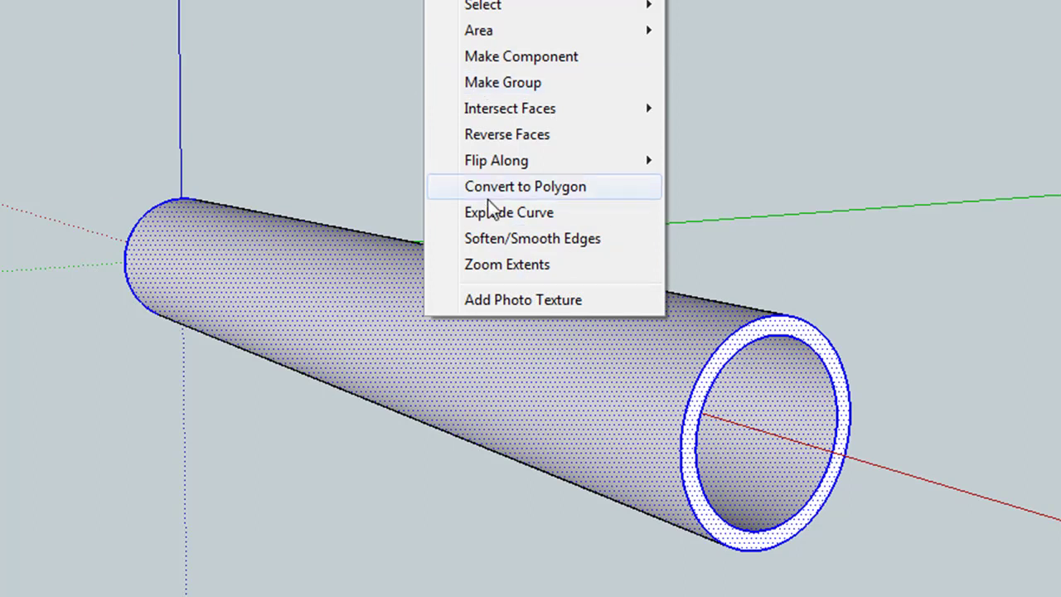
{"action": "left_click", "coordinate": [379, 158]}
{"action": "triple_click", "coordinate": [464, 329]}
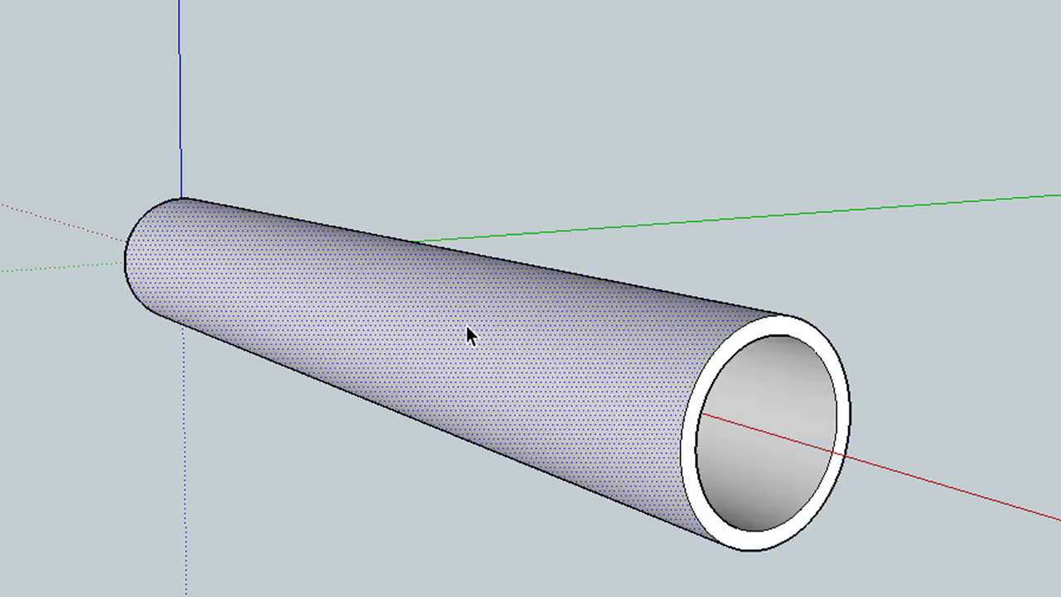
{"action": "right_click", "coordinate": [466, 330]}
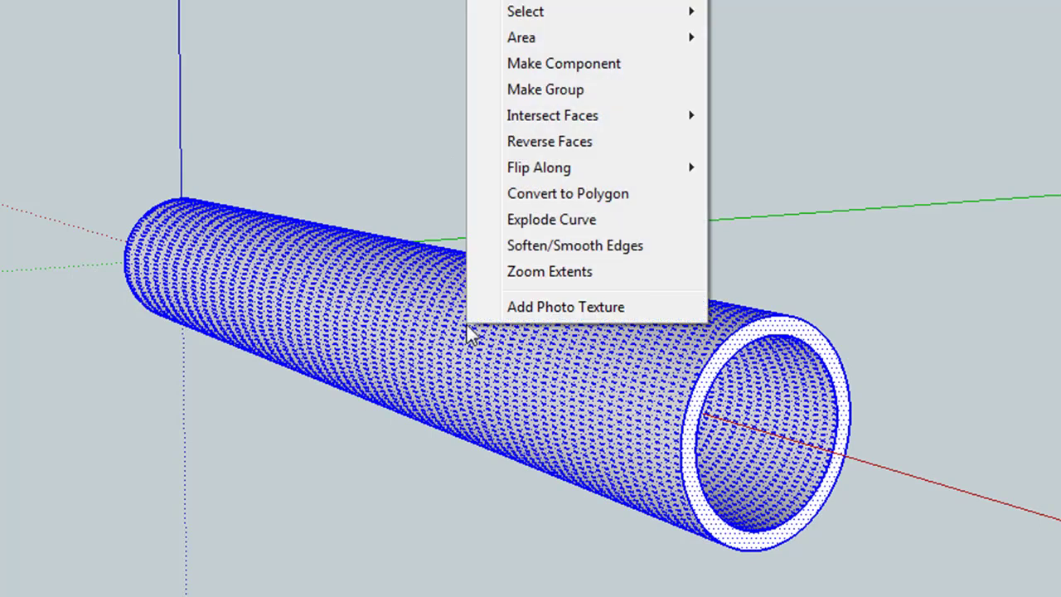
{"action": "left_click", "coordinate": [572, 96]}
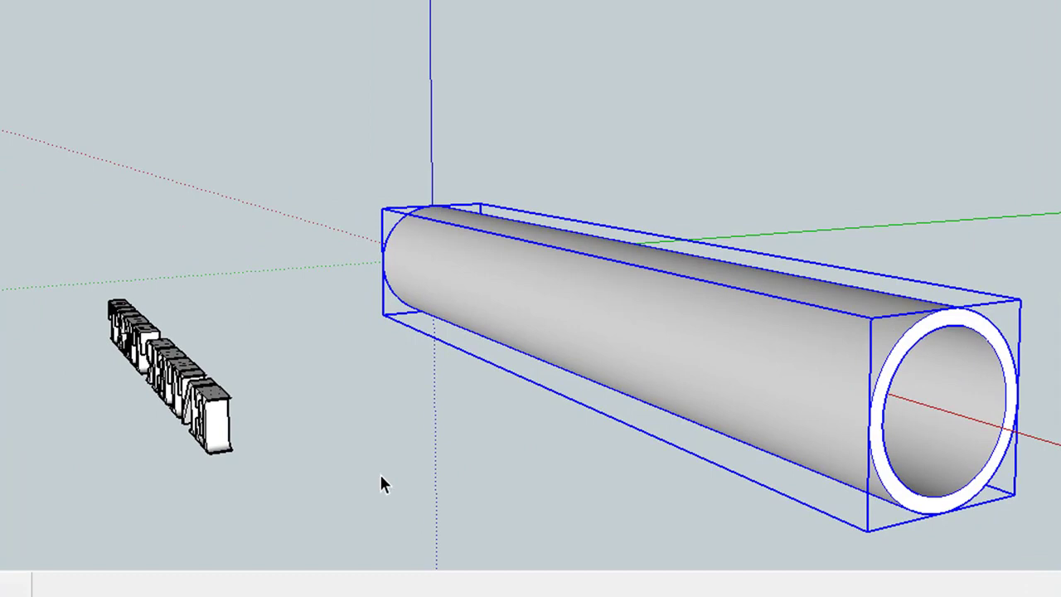
Step: Move the 3D text along the green axis until it sits against the tube's outer side
{"action": "key", "text": "m"}
{"action": "key", "text": "space"}
{"action": "left_click", "coordinate": [218, 429]}
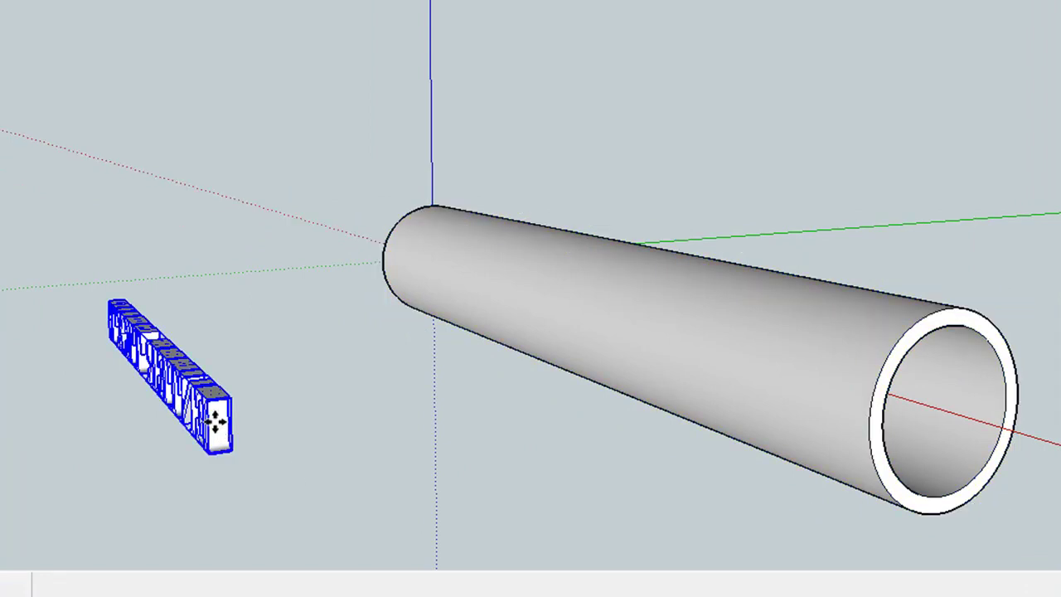
{"action": "left_click_drag", "start_coordinate": [217, 423], "coordinate": [638, 369]}
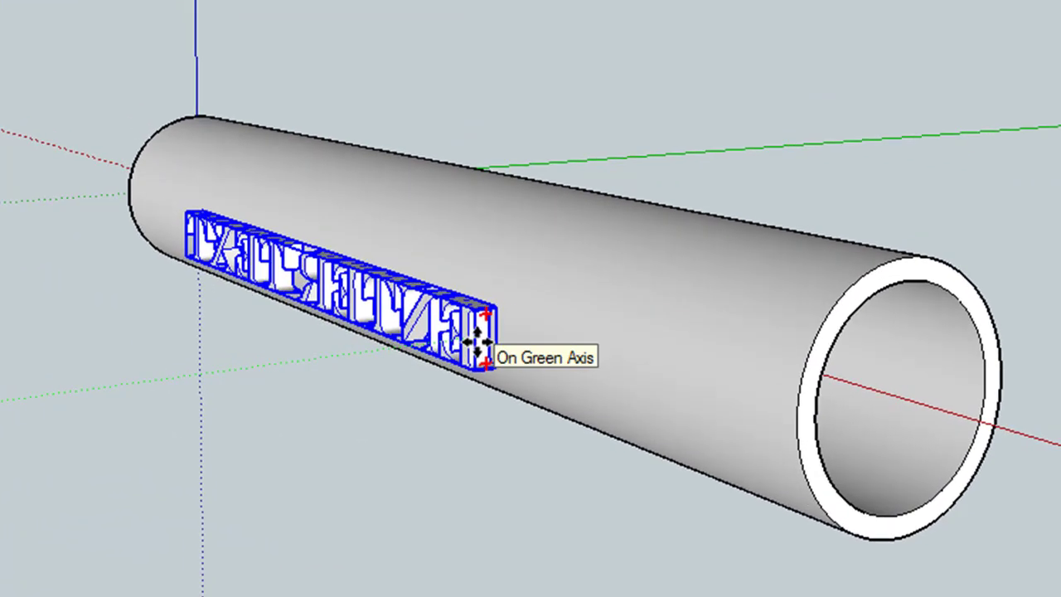
{"action": "left_click_drag", "start_coordinate": [479, 340], "coordinate": [474, 343]}
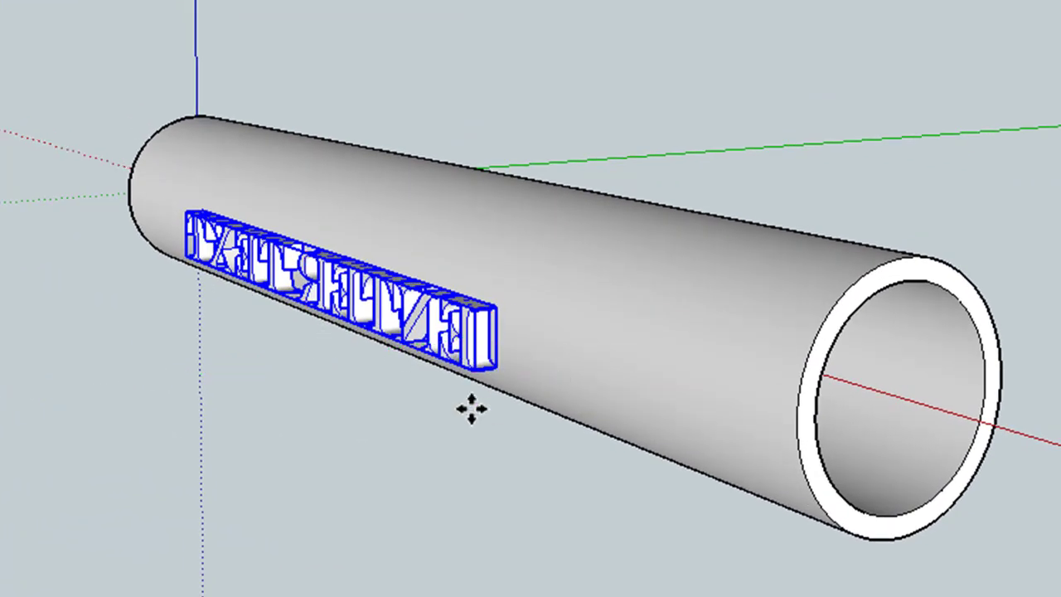
Step: Scale the 3D text along its depth, pulling the letter fronts away from the tube to lengthen the extrusion several times
{"action": "key", "text": "s"}
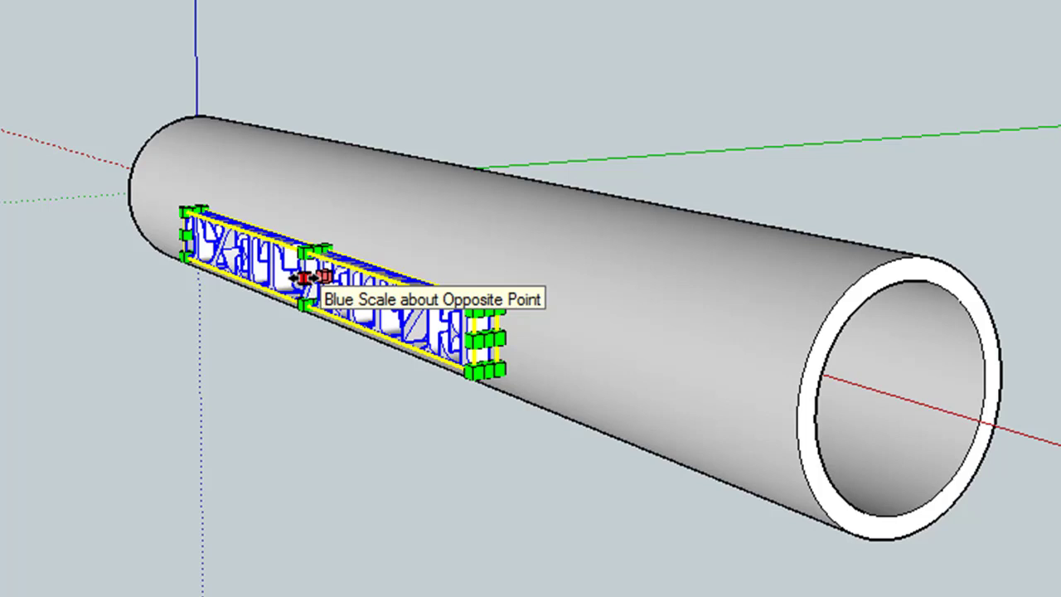
{"action": "left_click_drag", "start_coordinate": [303, 277], "coordinate": [293, 372]}
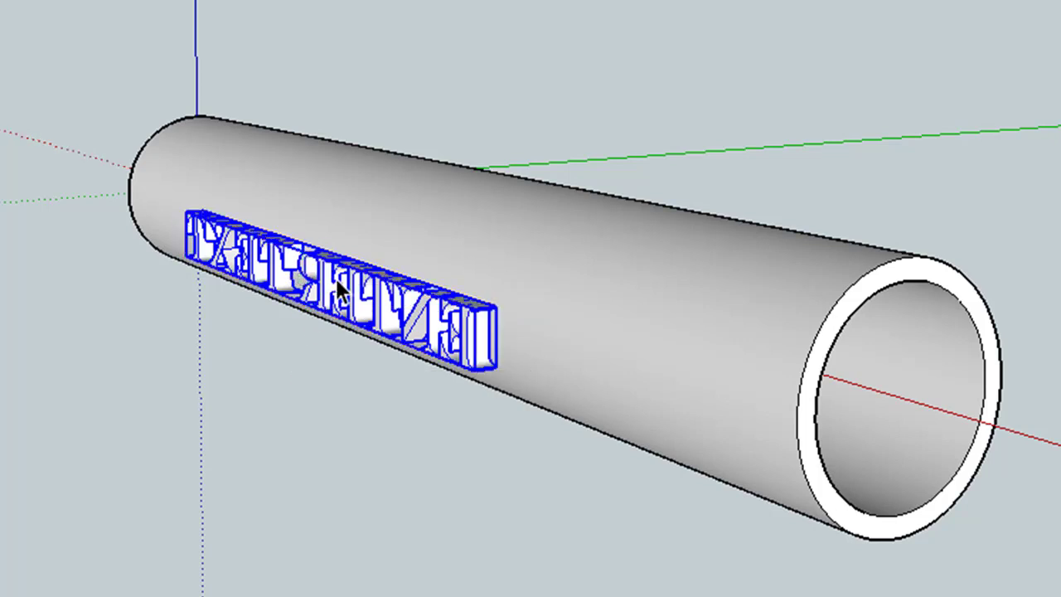
{"action": "key", "text": "s"}
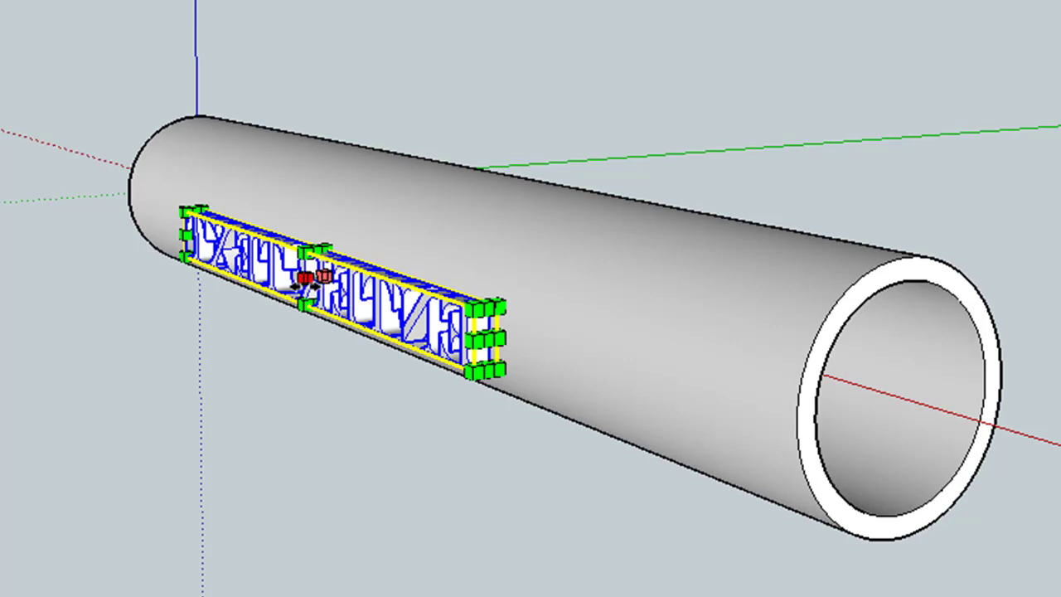
{"action": "left_click_drag", "start_coordinate": [307, 282], "coordinate": [229, 299]}
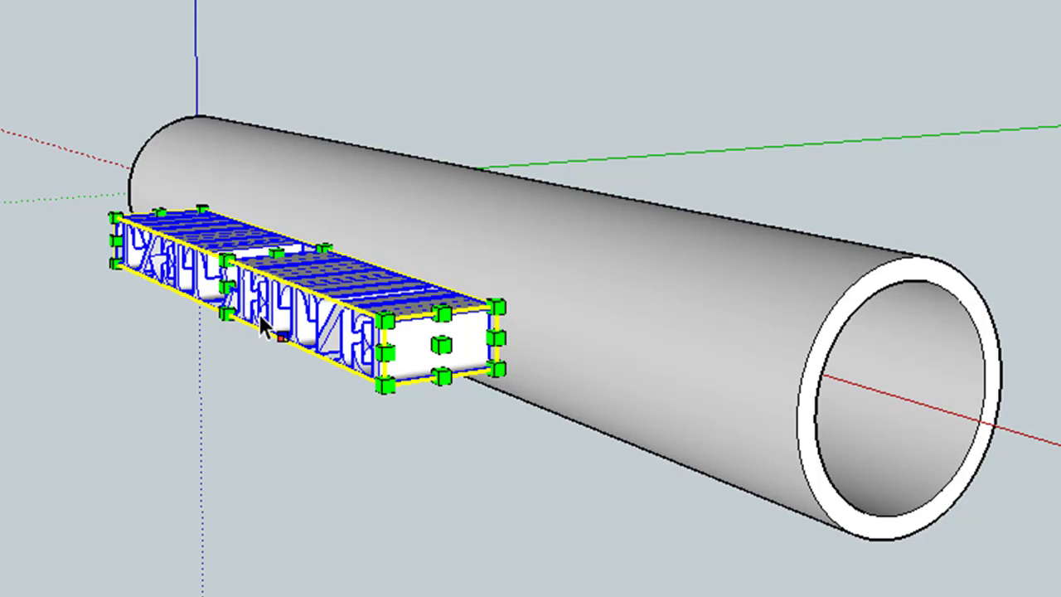
Step: Move the deepened 3D text along the green axis into the tube so every letter passes through its near wall
{"action": "key", "text": "m"}
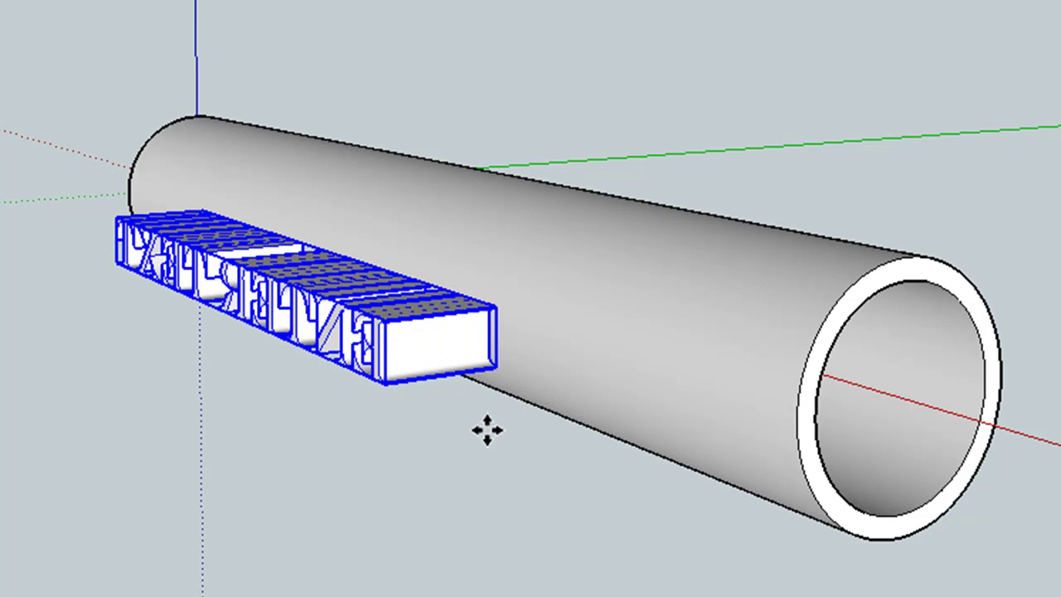
{"action": "key", "text": "o"}
{"action": "left_click_drag", "start_coordinate": [519, 451], "coordinate": [270, 356]}
{"action": "key", "text": "m"}
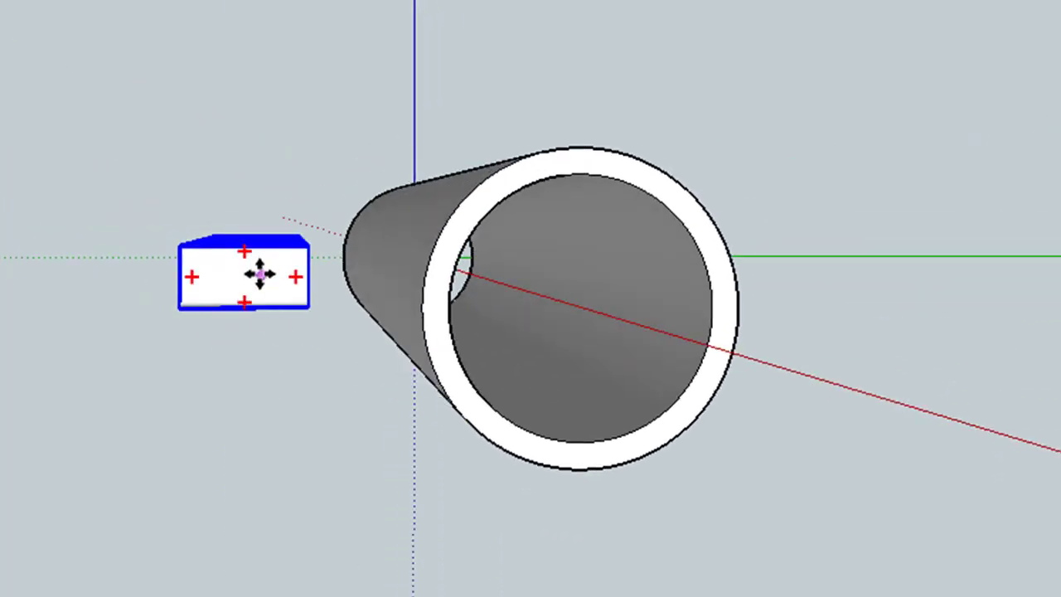
{"action": "left_click", "coordinate": [243, 277]}
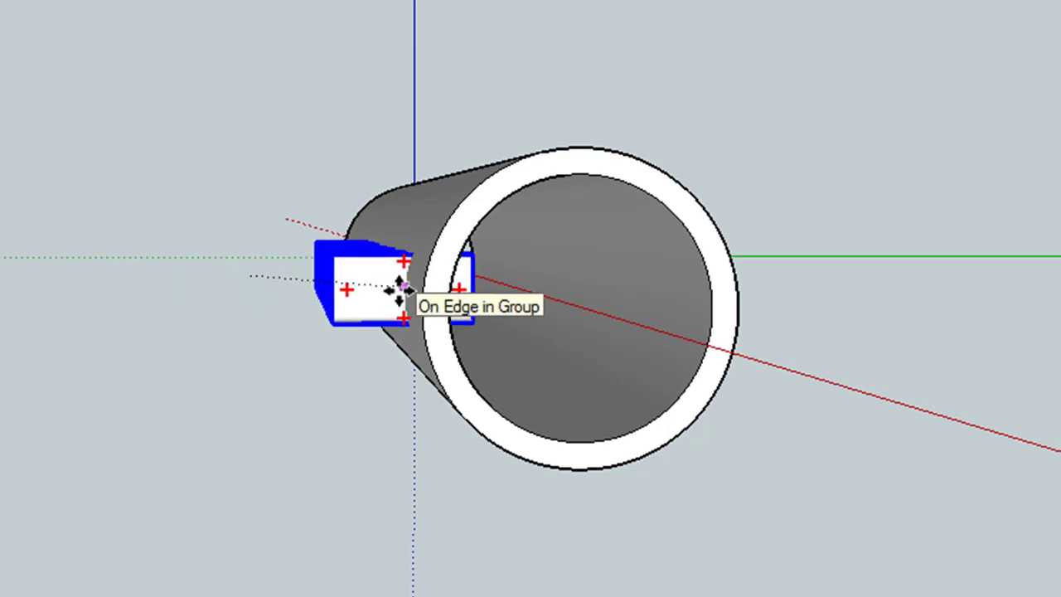
{"action": "left_click", "coordinate": [397, 287]}
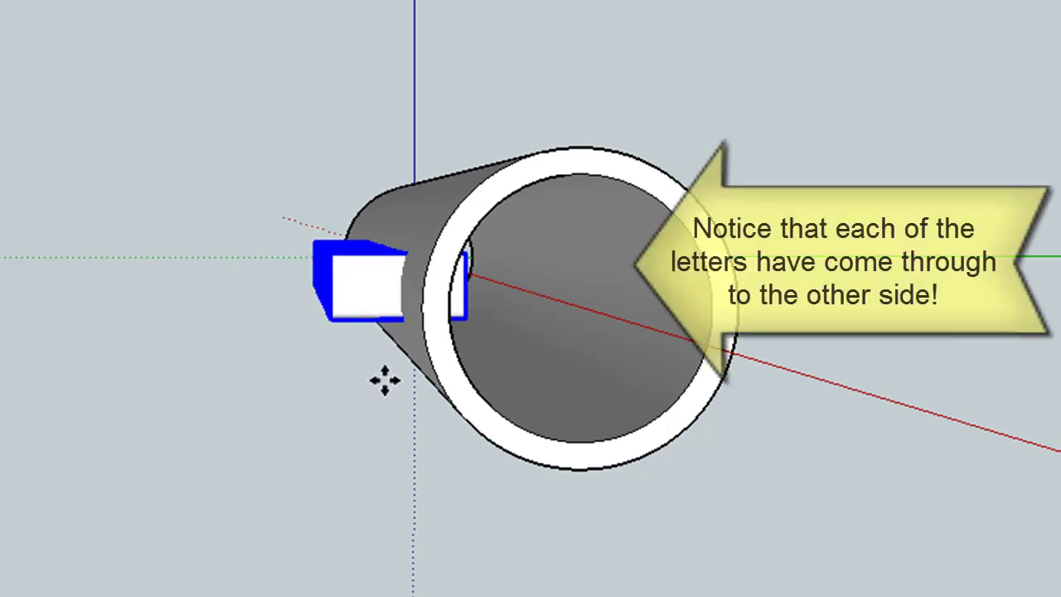
Step: Move the 3D text slightly down along the blue axis to centre it vertically on the tube's side
{"action": "key", "text": "o"}
{"action": "left_click_drag", "start_coordinate": [346, 370], "coordinate": [301, 334]}
{"action": "scroll", "coordinate": [327, 267], "scroll_direction": "up", "scroll_amount": 4}
{"action": "left_click_drag", "start_coordinate": [327, 267], "coordinate": [392, 314]}
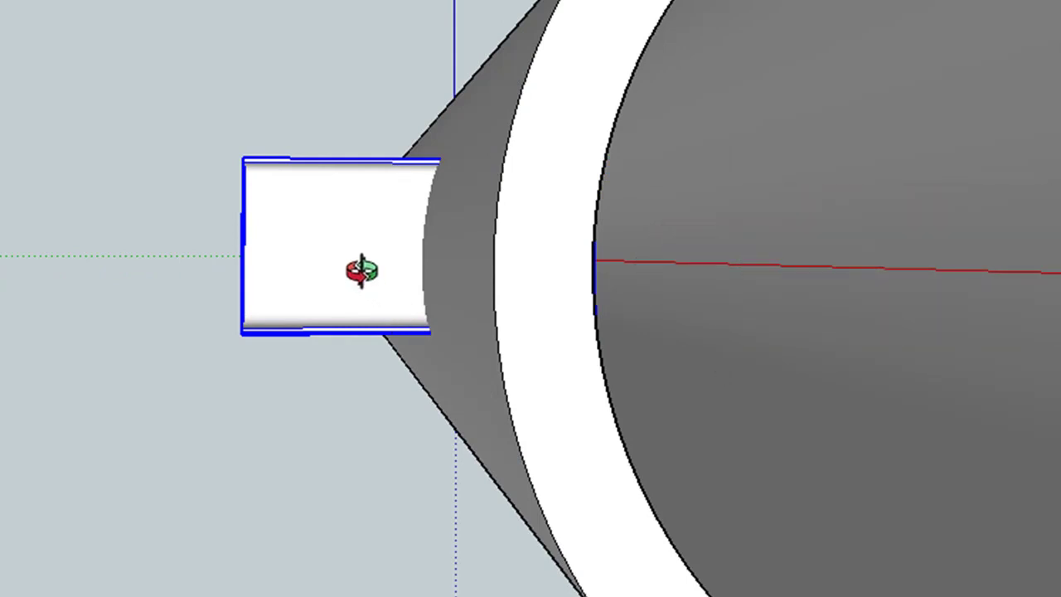
{"action": "key", "text": "space"}
{"action": "key", "text": "m"}
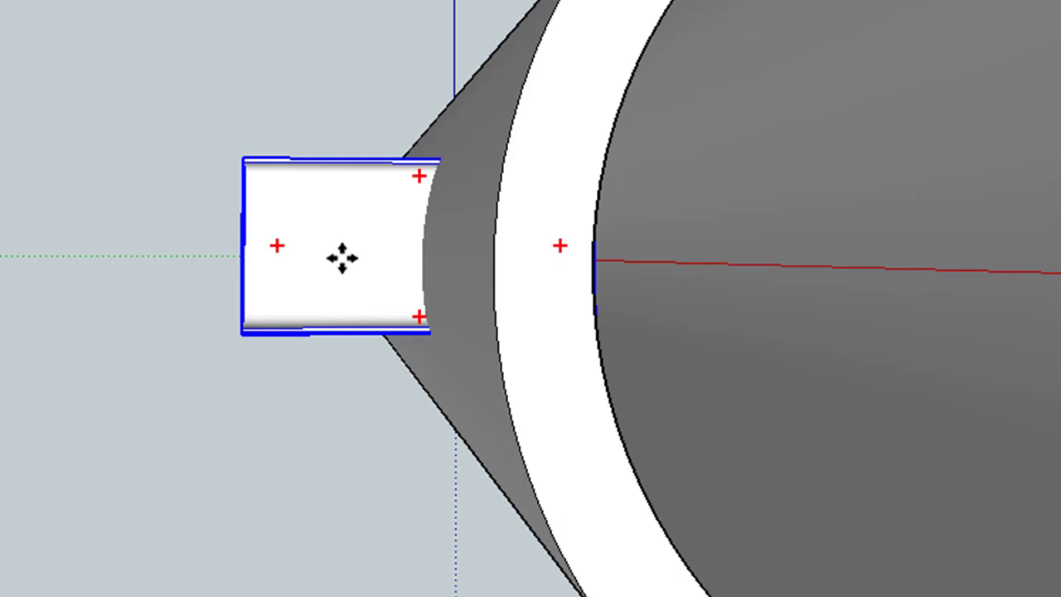
{"action": "left_click", "coordinate": [344, 260]}
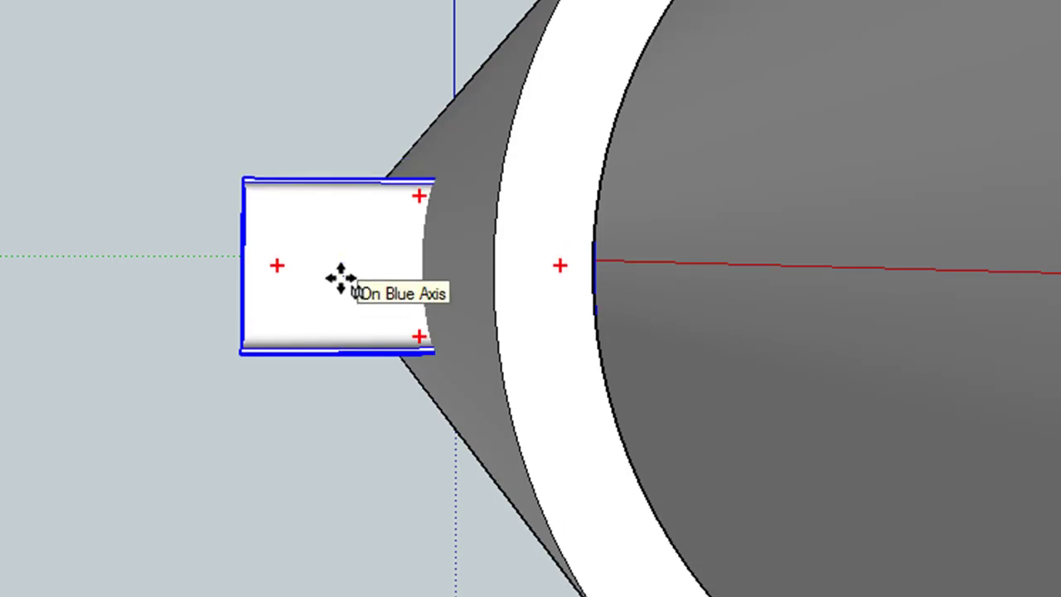
{"action": "left_click", "coordinate": [340, 278]}
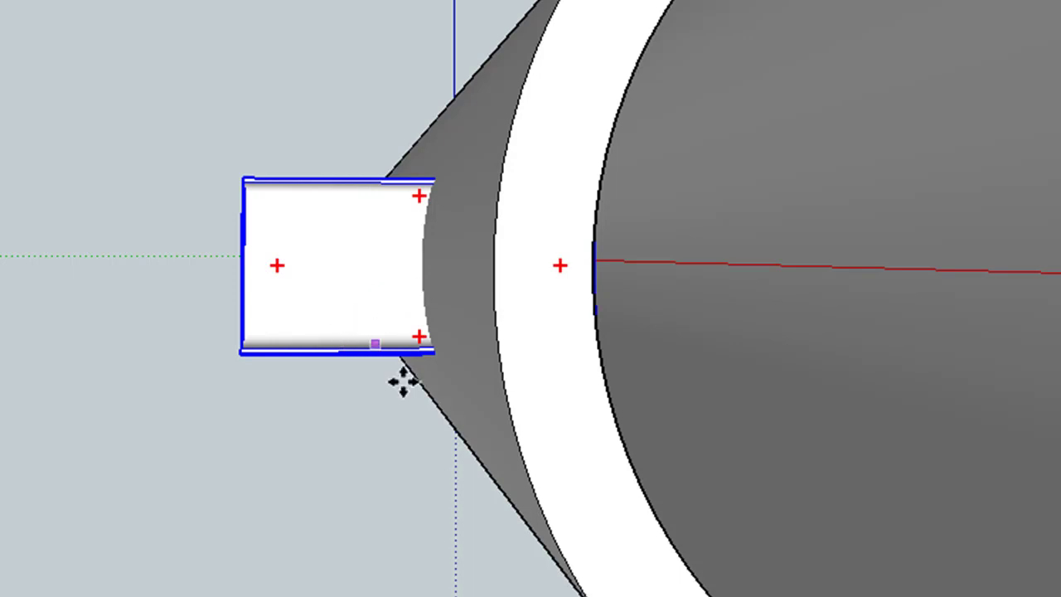
Step: Check in the toolbar settings that the Solid Tools set is enabled, and close the settings
{"action": "mouse_move", "coordinate": [464, 414]}
{"action": "middle_mouse_down"}
{"action": "mouse_move", "coordinate": [367, 428]}
{"action": "mouse_move", "coordinate": [391, 429]}
{"action": "mouse_move", "coordinate": [486, 502]}
{"action": "mouse_move", "coordinate": [301, 396]}
{"action": "mouse_move", "coordinate": [258, 383]}
{"action": "middle_mouse_up"}
{"action": "left_click_drag", "start_coordinate": [275, 450], "coordinate": [542, 469]}
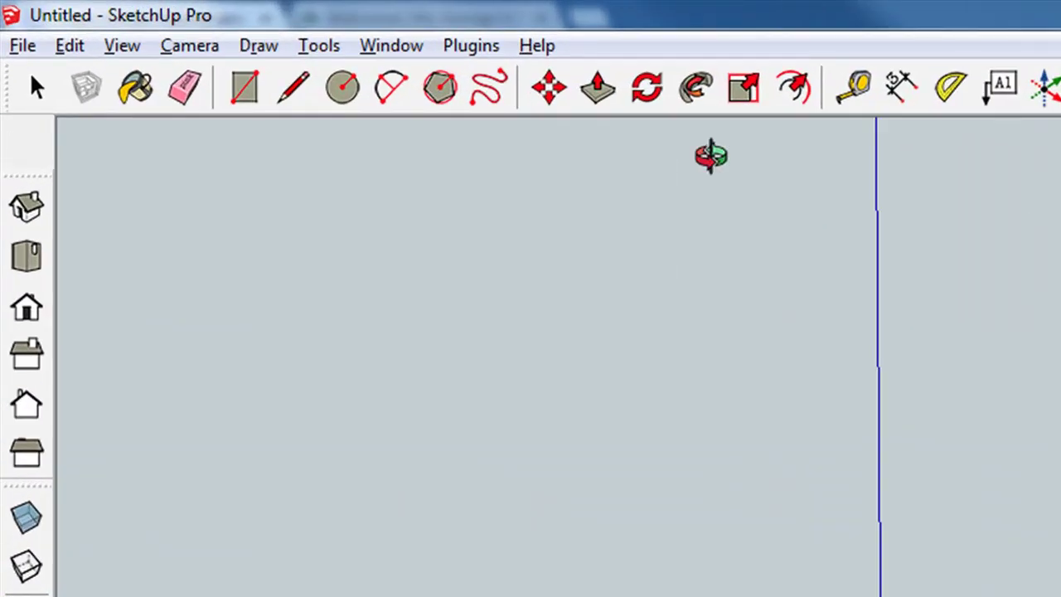
{"action": "left_click", "coordinate": [92, 51]}
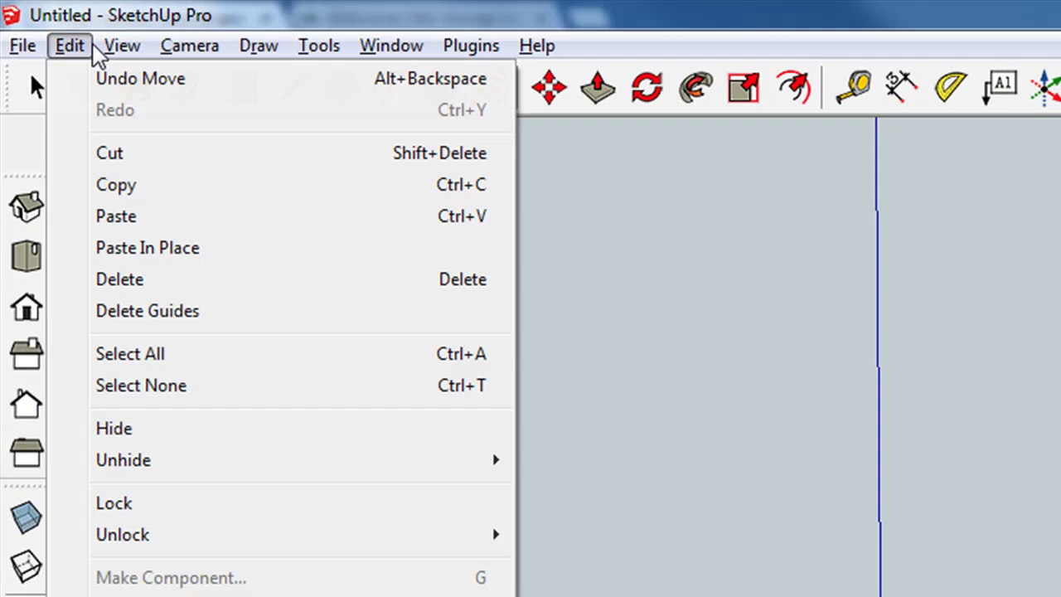
{"action": "left_click", "coordinate": [121, 46]}
{"action": "left_click", "coordinate": [184, 81]}
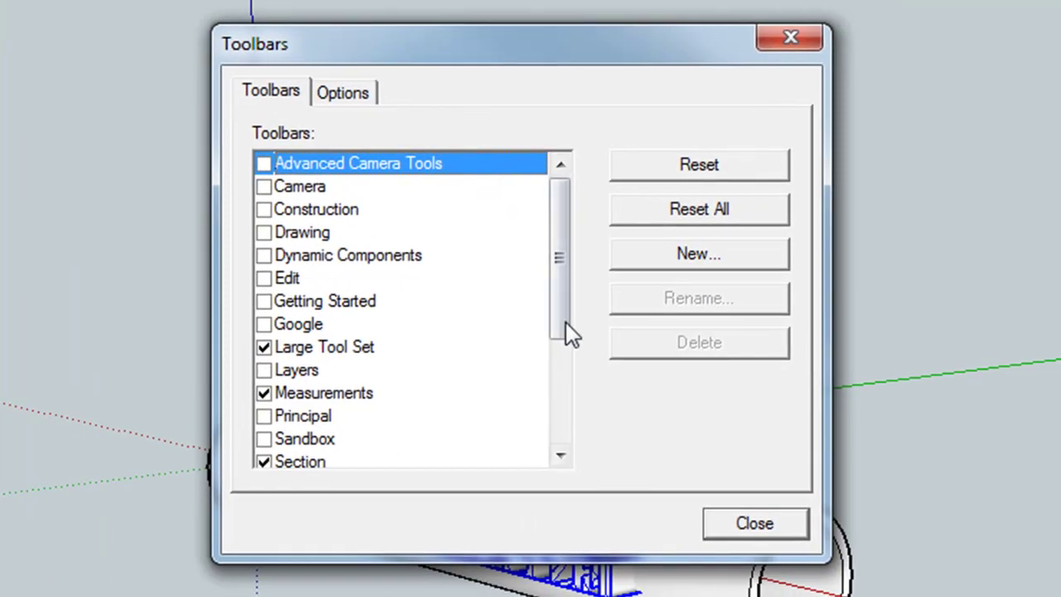
{"action": "left_click_drag", "start_coordinate": [566, 331], "coordinate": [521, 438]}
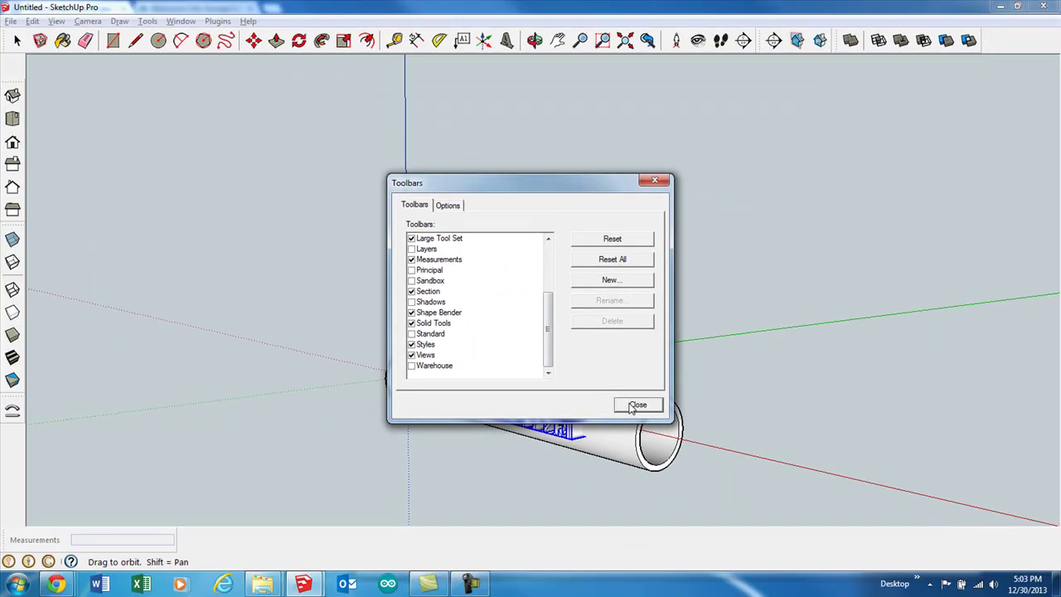
{"action": "left_click", "coordinate": [635, 406]}
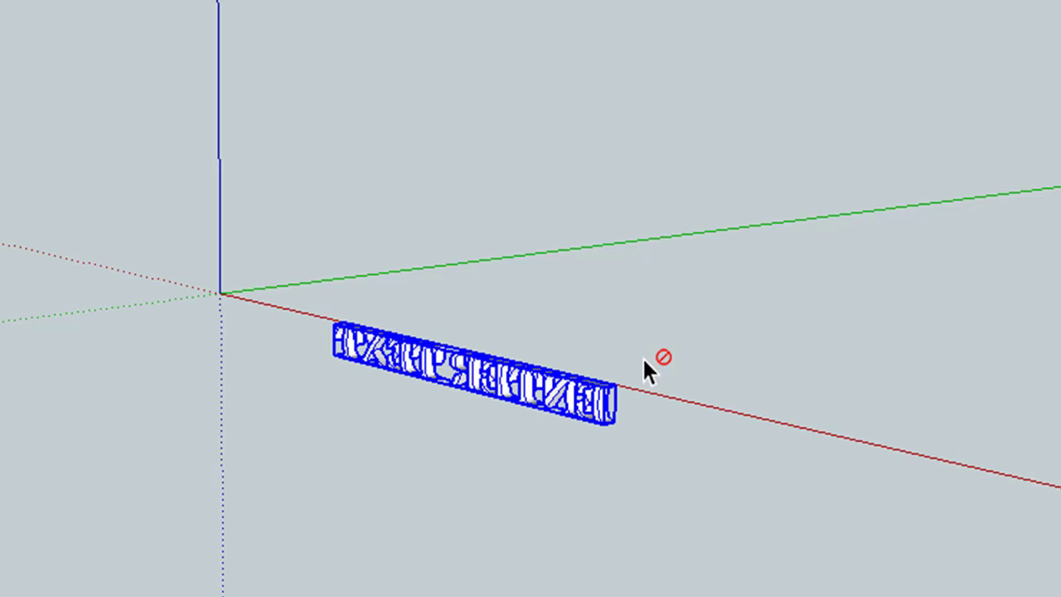
Step: Draw a circle centred on the origin and perpendicular to the red axis, entering an exact radius for it
{"action": "mouse_move", "coordinate": [669, 434]}
{"action": "middle_mouse_down"}
{"action": "mouse_move", "coordinate": [414, 398]}
{"action": "mouse_move", "coordinate": [501, 389]}
{"action": "middle_mouse_up"}
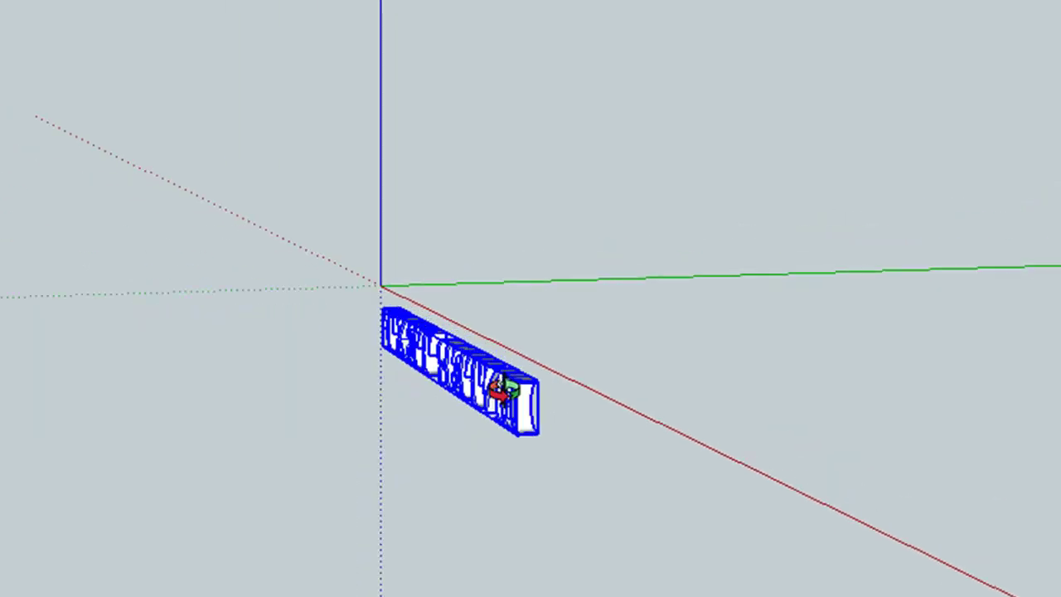
{"action": "scroll", "coordinate": [503, 390], "scroll_direction": "up", "scroll_amount": 3}
{"action": "mouse_move", "coordinate": [777, 549]}
{"action": "middle_mouse_down"}
{"action": "mouse_move", "coordinate": [646, 492]}
{"action": "mouse_move", "coordinate": [615, 465]}
{"action": "mouse_move", "coordinate": [685, 483]}
{"action": "mouse_move", "coordinate": [851, 497]}
{"action": "mouse_move", "coordinate": [1048, 497]}
{"action": "mouse_move", "coordinate": [575, 478]}
{"action": "mouse_move", "coordinate": [858, 490]}
{"action": "mouse_move", "coordinate": [739, 489]}
{"action": "mouse_move", "coordinate": [555, 300]}
{"action": "mouse_move", "coordinate": [396, 249]}
{"action": "mouse_move", "coordinate": [363, 307]}
{"action": "mouse_move", "coordinate": [345, 190]}
{"action": "middle_mouse_up"}
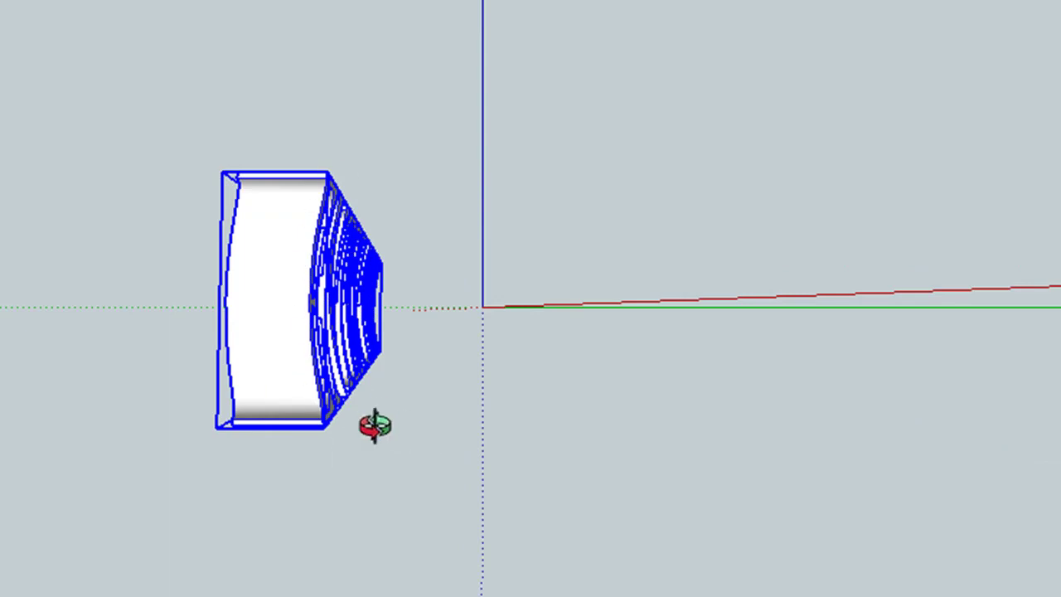
{"action": "middle_click_drag", "start_coordinate": [372, 298], "coordinate": [372, 367]}
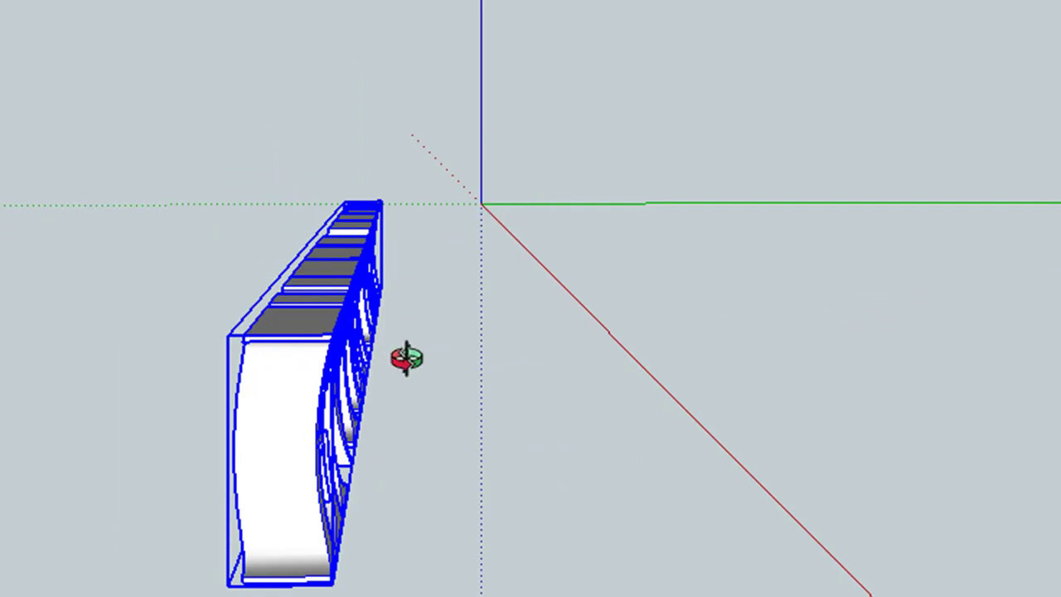
{"action": "left_click_drag", "start_coordinate": [406, 360], "coordinate": [412, 315]}
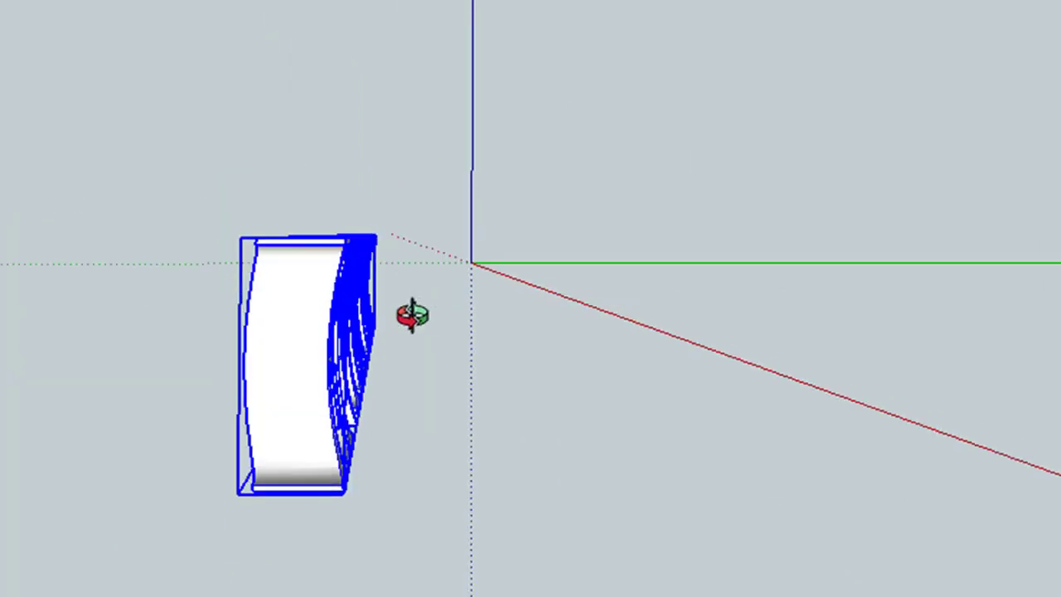
{"action": "key", "text": "l"}
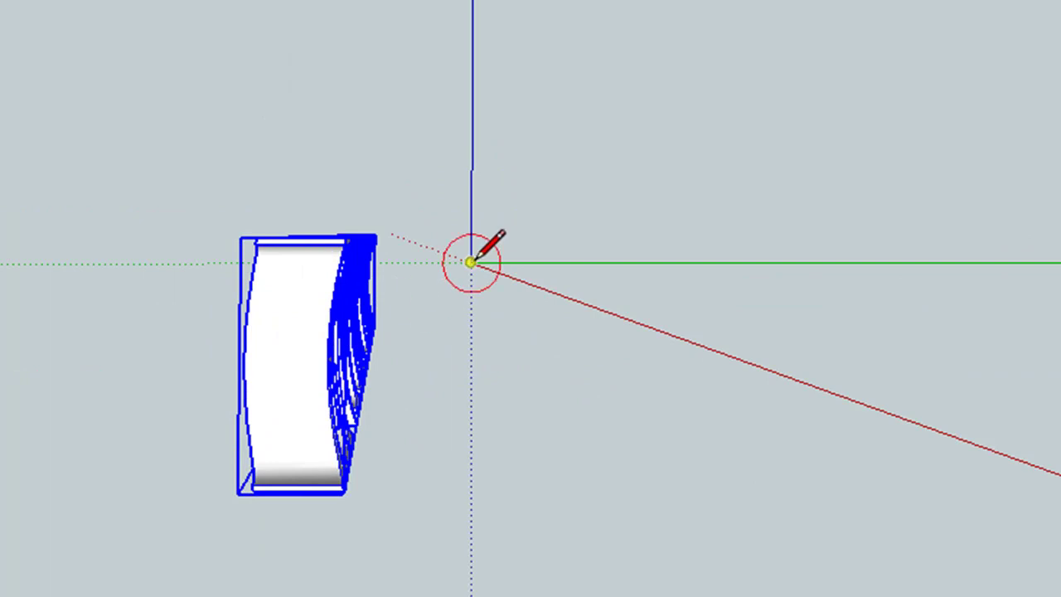
{"action": "left_click", "coordinate": [471, 262]}
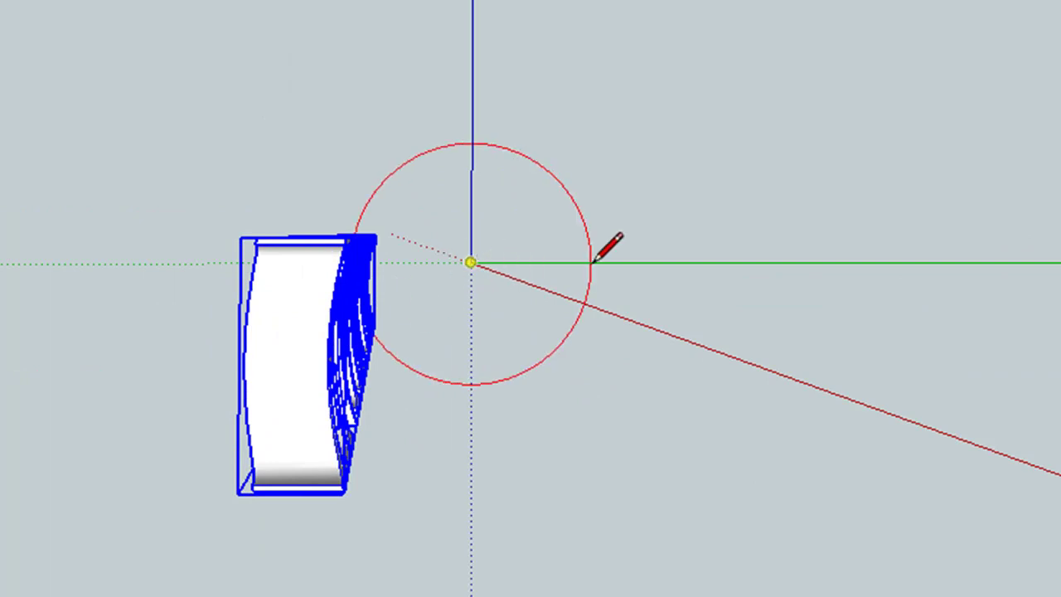
{"action": "left_click", "coordinate": [594, 263]}
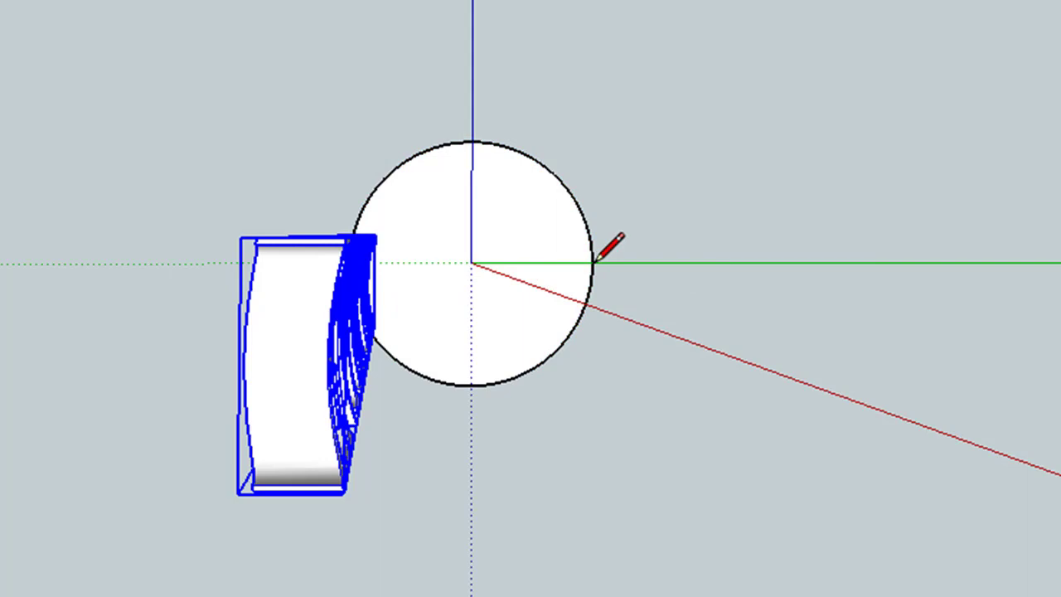
{"action": "key", "text": "Return"}
{"action": "key", "text": "o"}
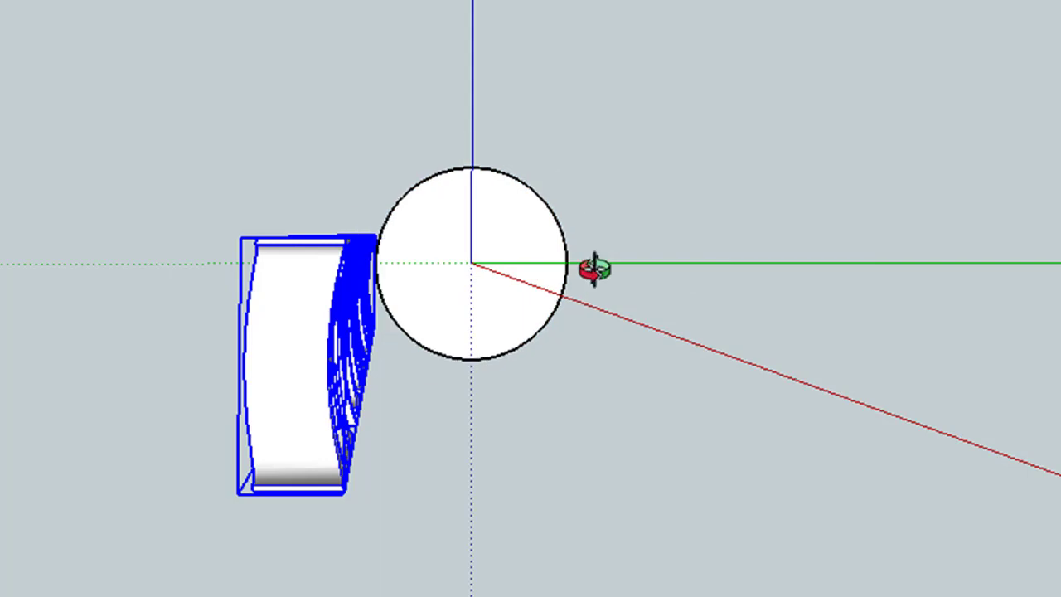
{"action": "key", "text": "space"}
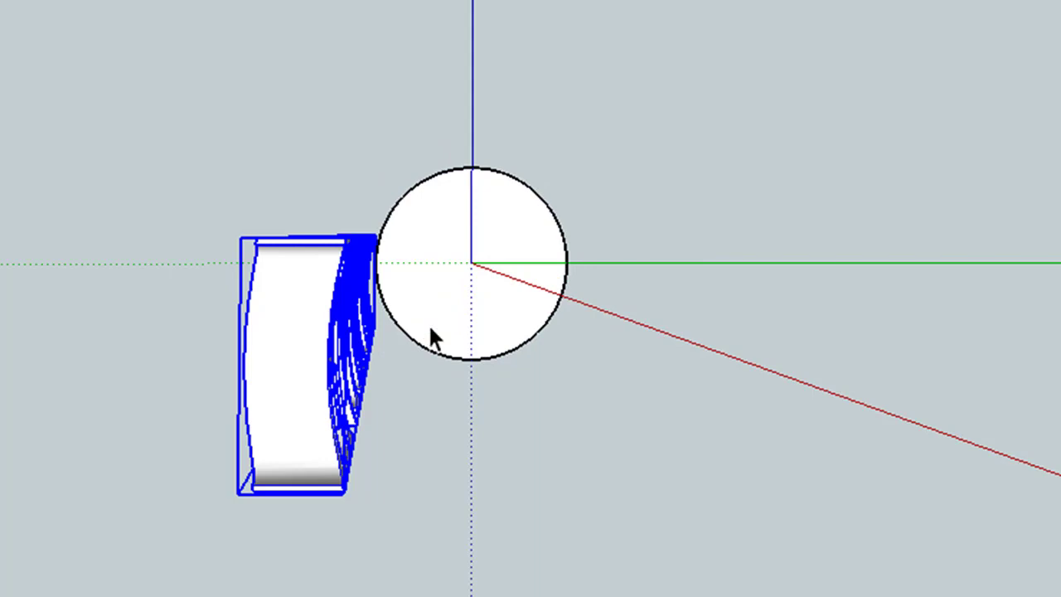
{"action": "left_click", "coordinate": [446, 371]}
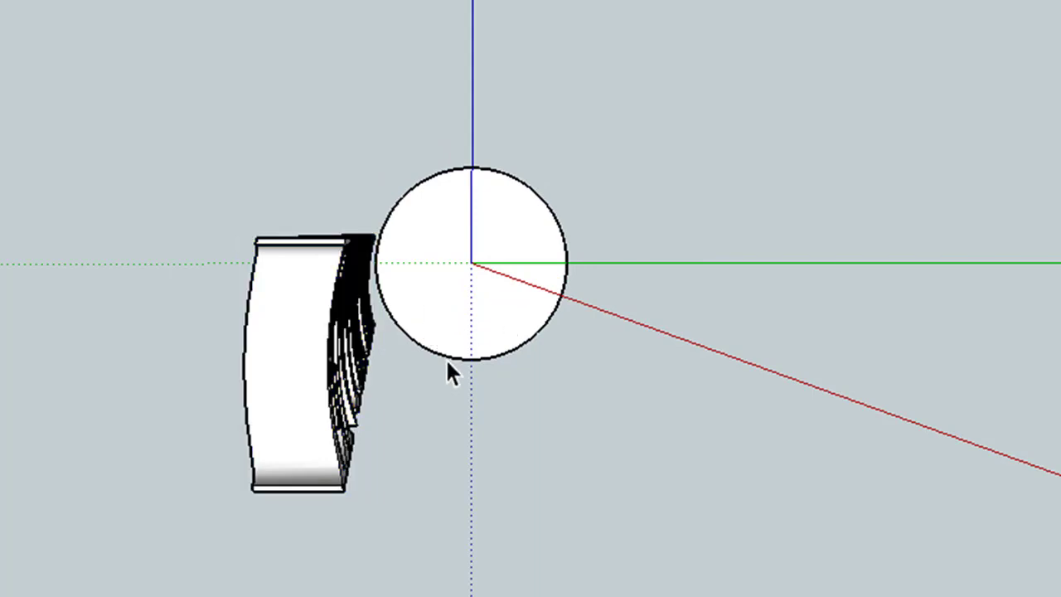
{"action": "left_click", "coordinate": [445, 358]}
{"action": "middle_click_drag", "start_coordinate": [444, 371], "coordinate": [540, 407]}
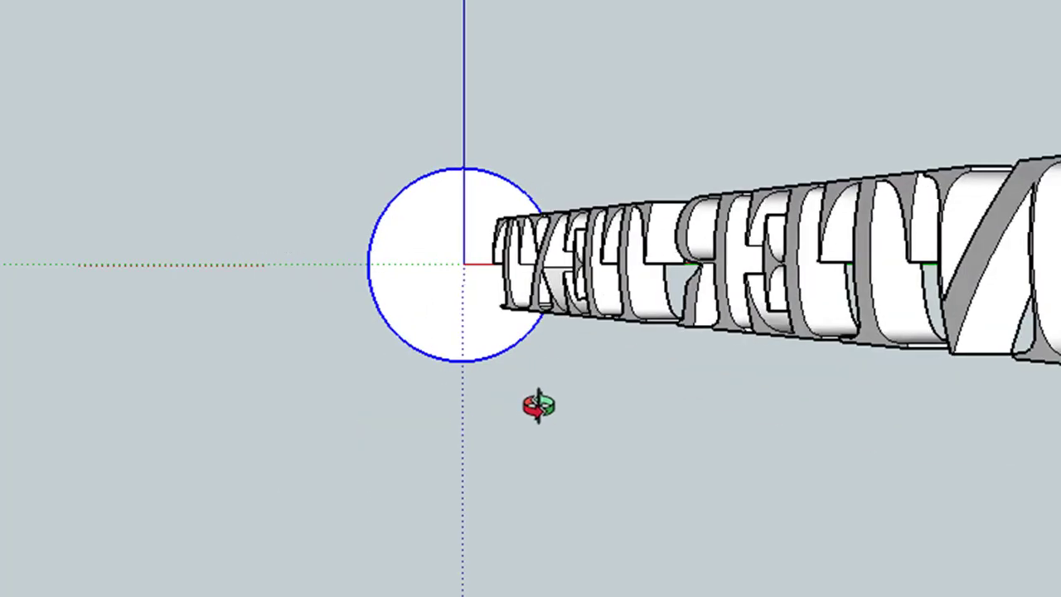
{"action": "key", "text": "Delete"}
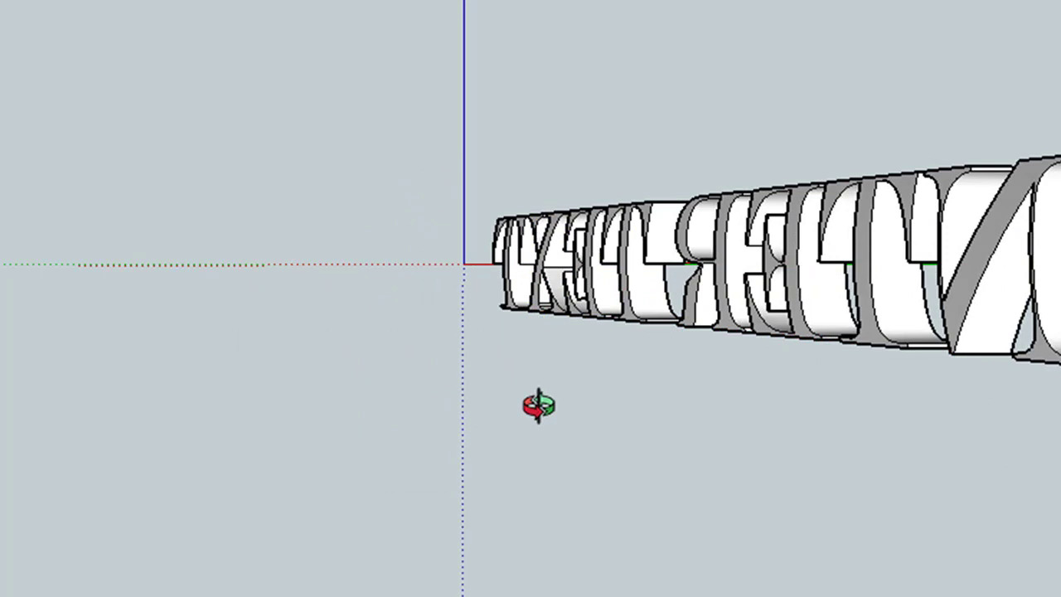
{"action": "key", "text": "ctrl+z"}
Step: Extrude the circle along the red axis into a solid cylinder, extending its end face another 90 mm beyond the text
{"action": "middle_click_drag", "start_coordinate": [637, 393], "coordinate": [512, 394]}
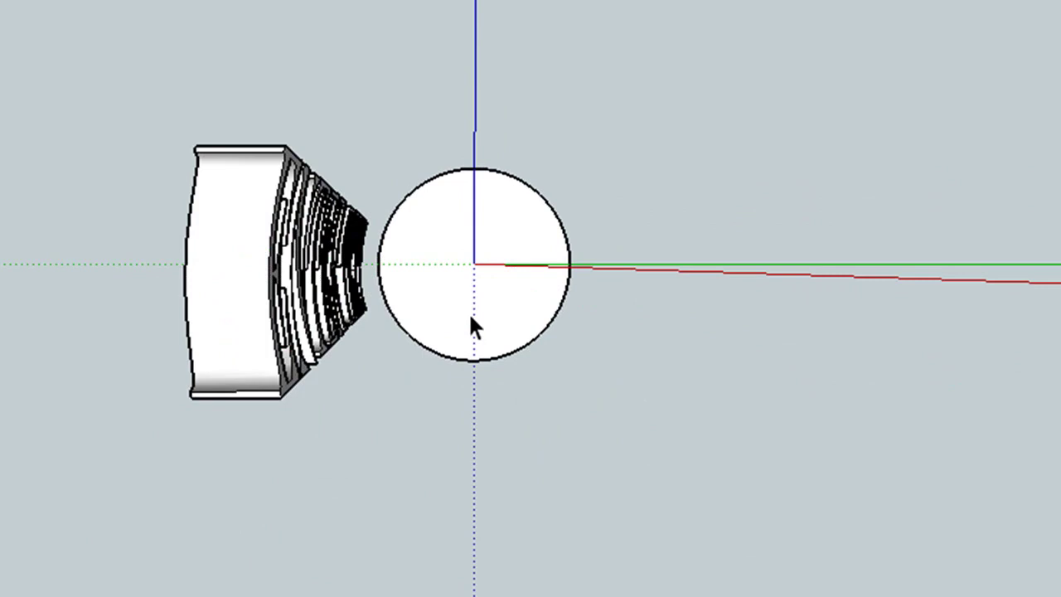
{"action": "key", "text": "p"}
{"action": "mouse_move", "coordinate": [466, 325]}
{"action": "left_mouse_down"}
{"action": "mouse_move", "coordinate": [424, 475]}
{"action": "mouse_move", "coordinate": [485, 461]}
{"action": "left_mouse_up"}
{"action": "key", "text": "o"}
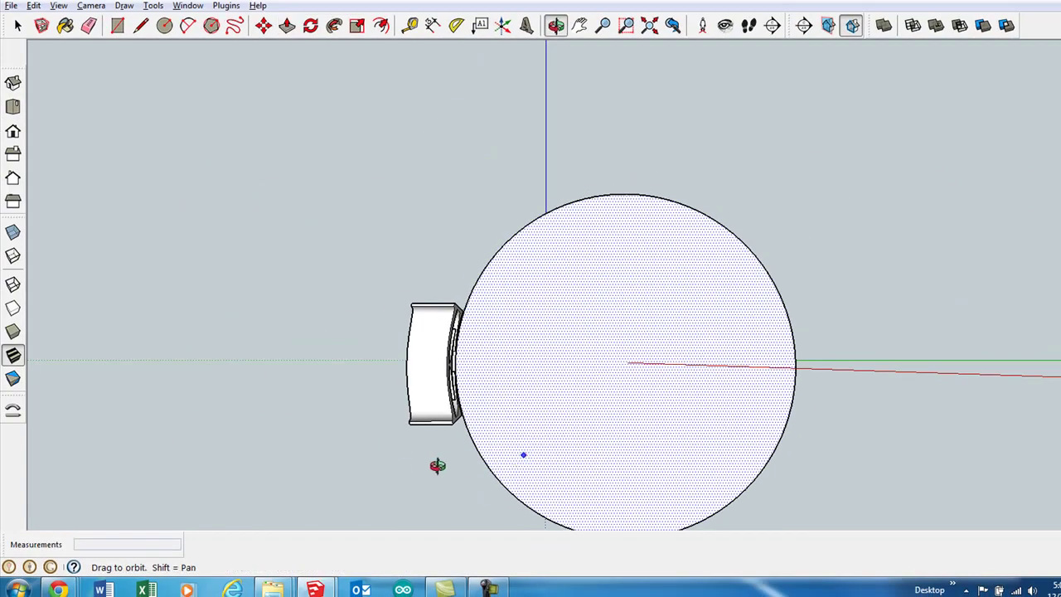
{"action": "left_click_drag", "start_coordinate": [373, 462], "coordinate": [594, 476]}
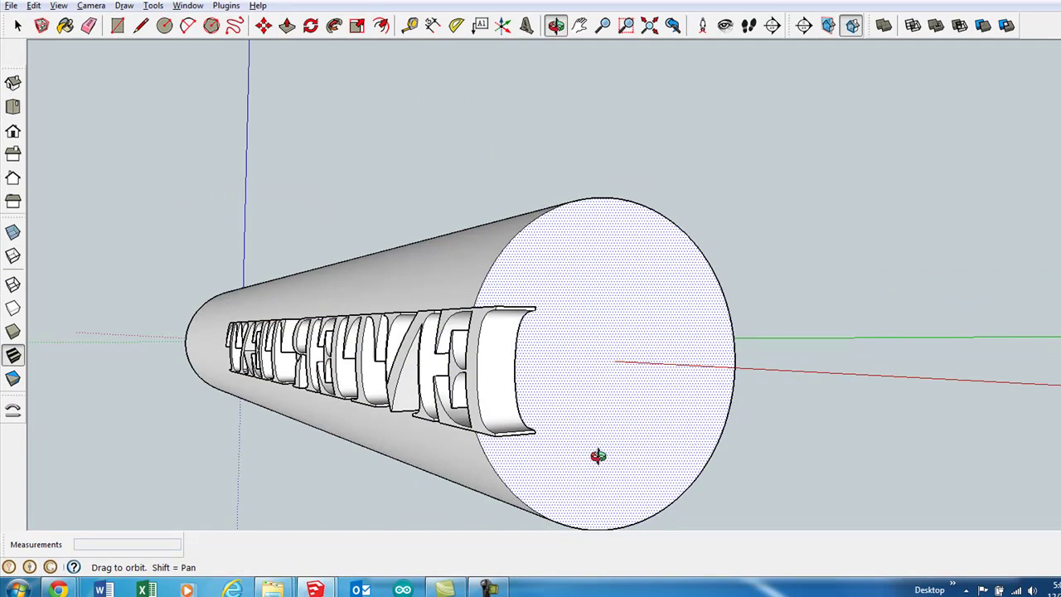
{"action": "key", "text": "space"}
{"action": "key", "text": "p"}
{"action": "left_click_drag", "start_coordinate": [588, 455], "coordinate": [846, 494]}
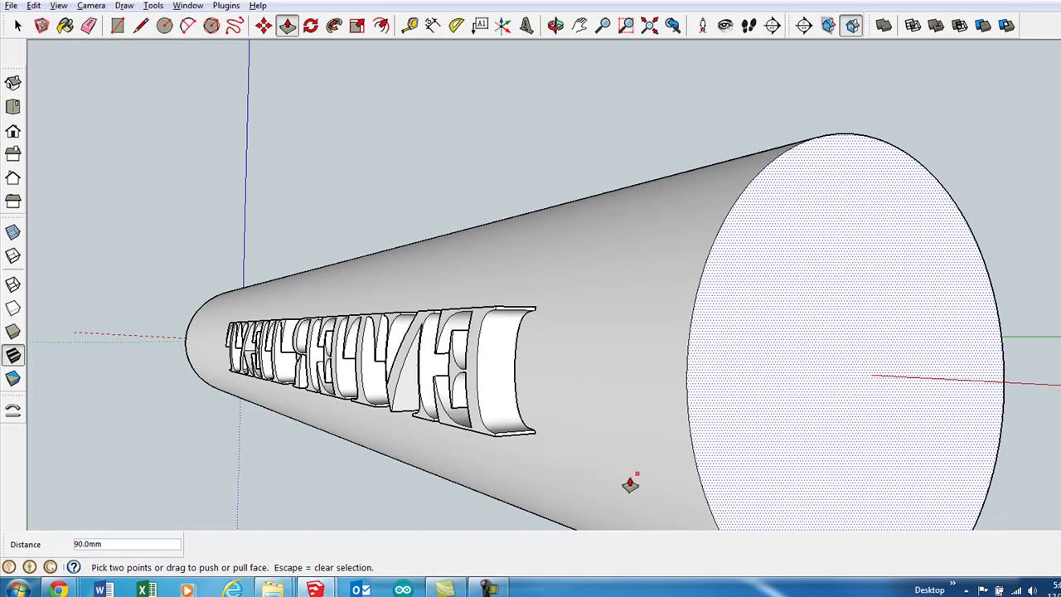
Step: Examine from several sides how the curved letters sit on the cylinder's outer surface
{"action": "key", "text": "o"}
{"action": "left_click_drag", "start_coordinate": [488, 420], "coordinate": [242, 353]}
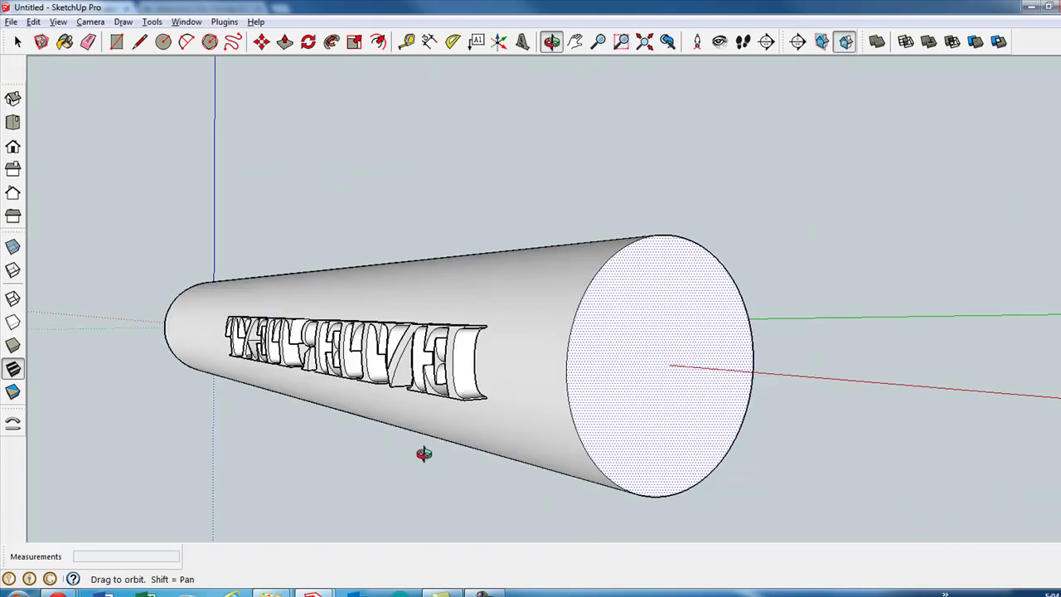
{"action": "left_click_drag", "start_coordinate": [426, 450], "coordinate": [502, 445]}
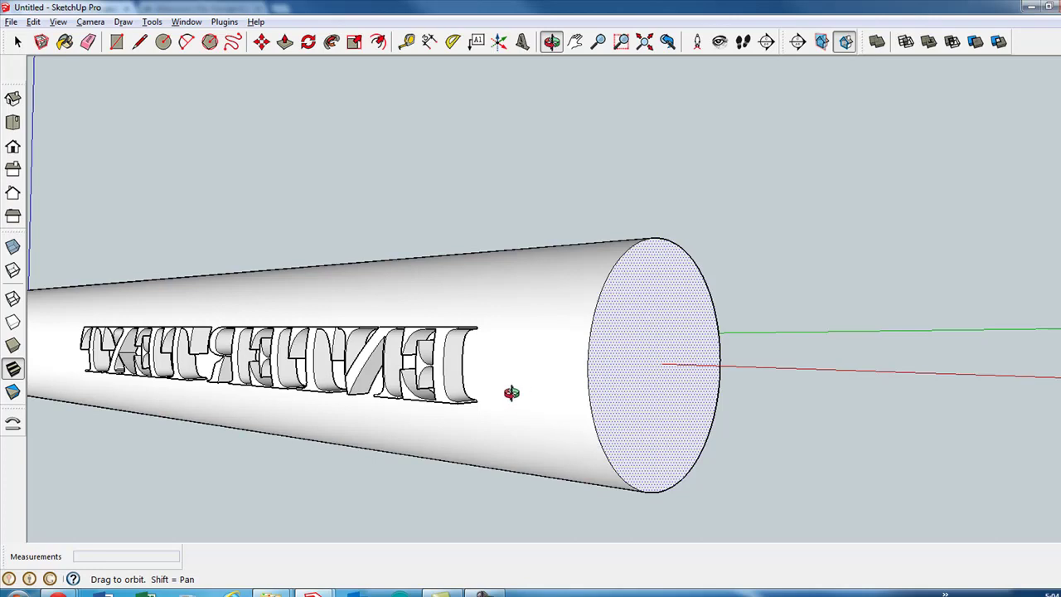
{"action": "left_click_drag", "start_coordinate": [437, 451], "coordinate": [550, 448]}
{"action": "scroll", "coordinate": [323, 427], "scroll_direction": "down", "scroll_amount": 3}
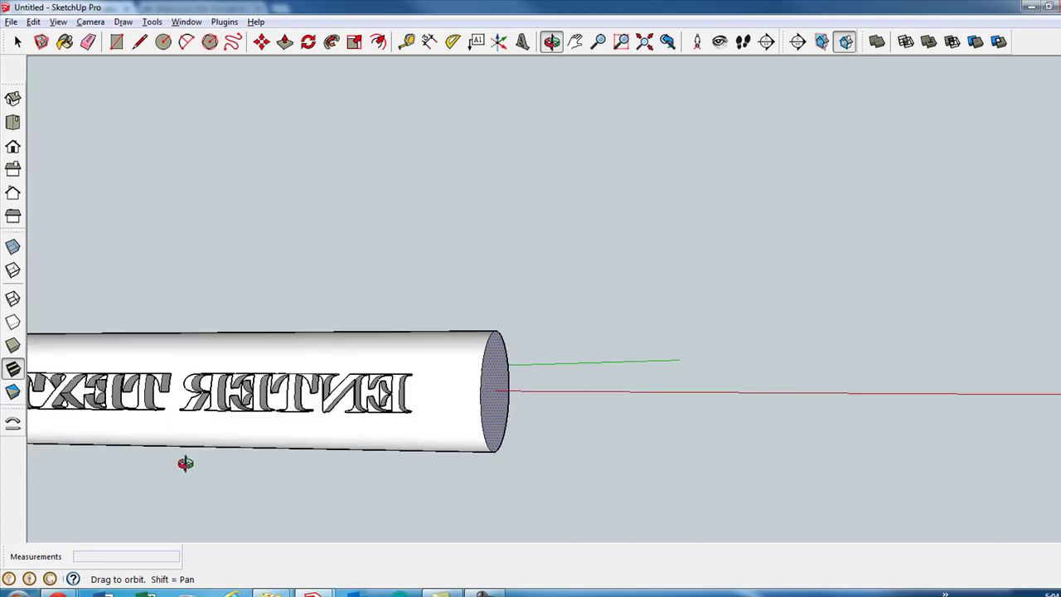
{"action": "left_click_drag", "start_coordinate": [185, 461], "coordinate": [266, 460]}
{"action": "key", "text": "h"}
{"action": "left_click_drag", "start_coordinate": [202, 455], "coordinate": [592, 417]}
{"action": "key", "text": "o"}
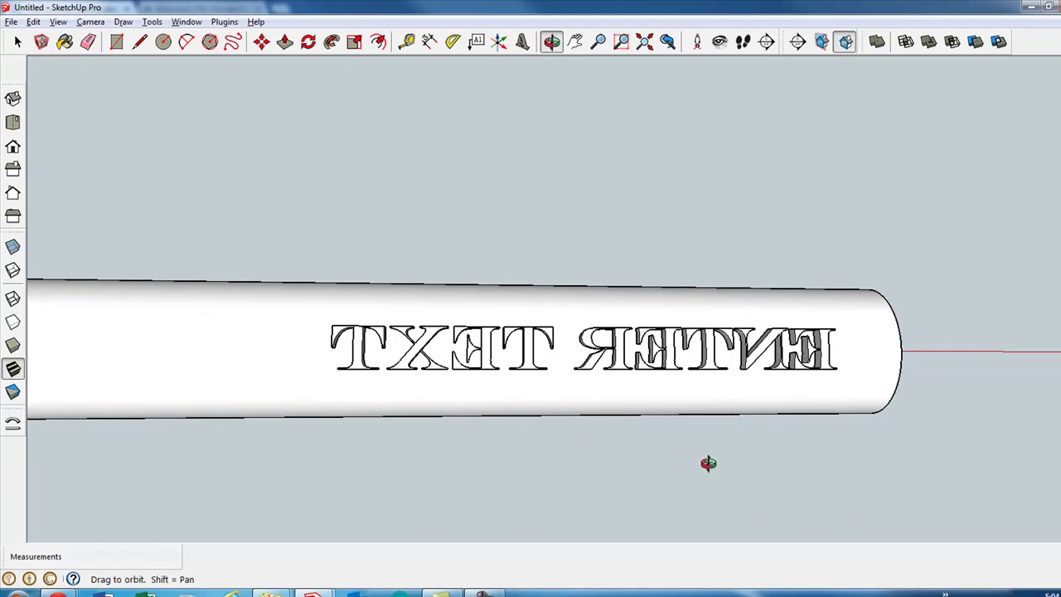
{"action": "left_click_drag", "start_coordinate": [706, 461], "coordinate": [582, 347]}
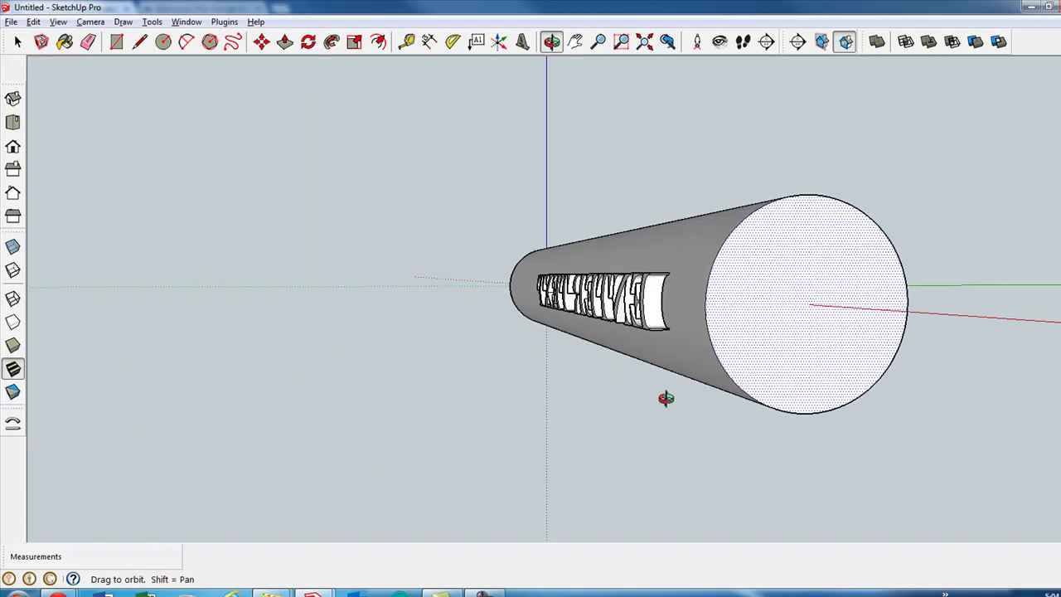
{"action": "left_click_drag", "start_coordinate": [668, 397], "coordinate": [438, 428]}
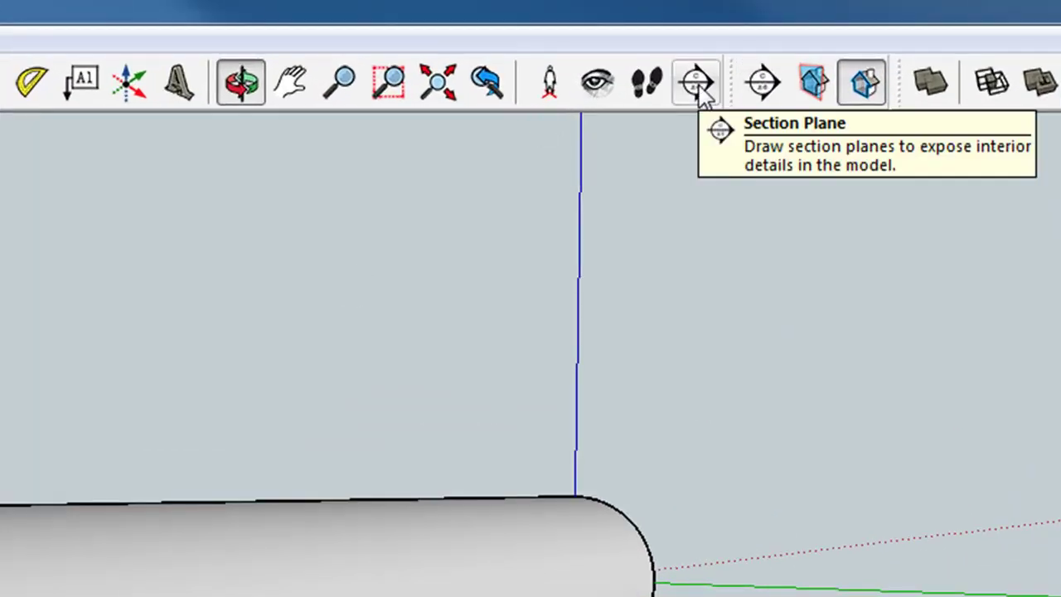
Step: Place a section plane on the cylinder's curved side and move it about 69 mm inward to cut the cylinder lengthwise
{"action": "left_click", "coordinate": [699, 88]}
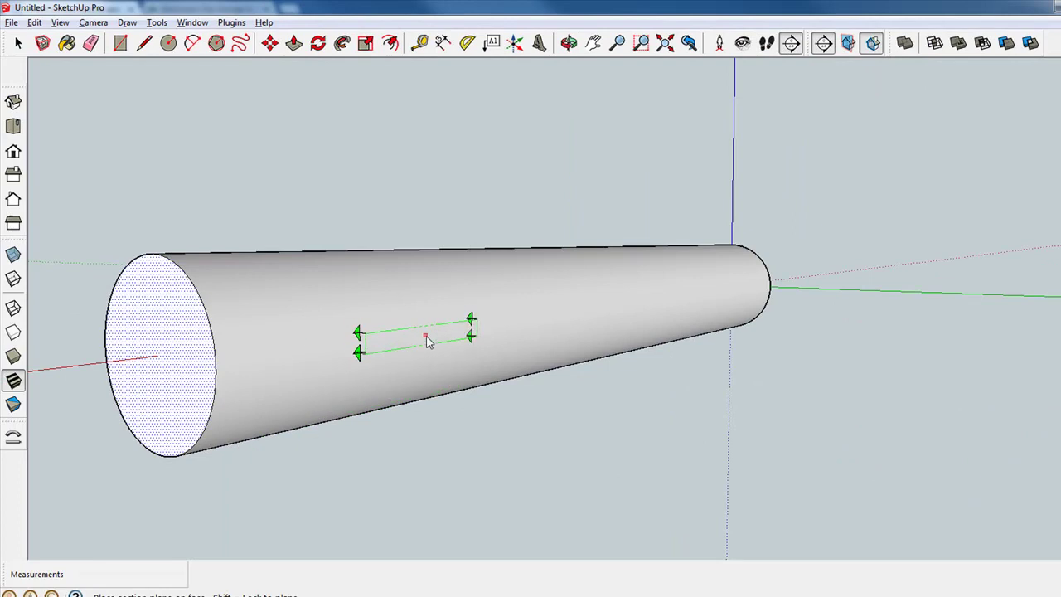
{"action": "left_click", "coordinate": [428, 342]}
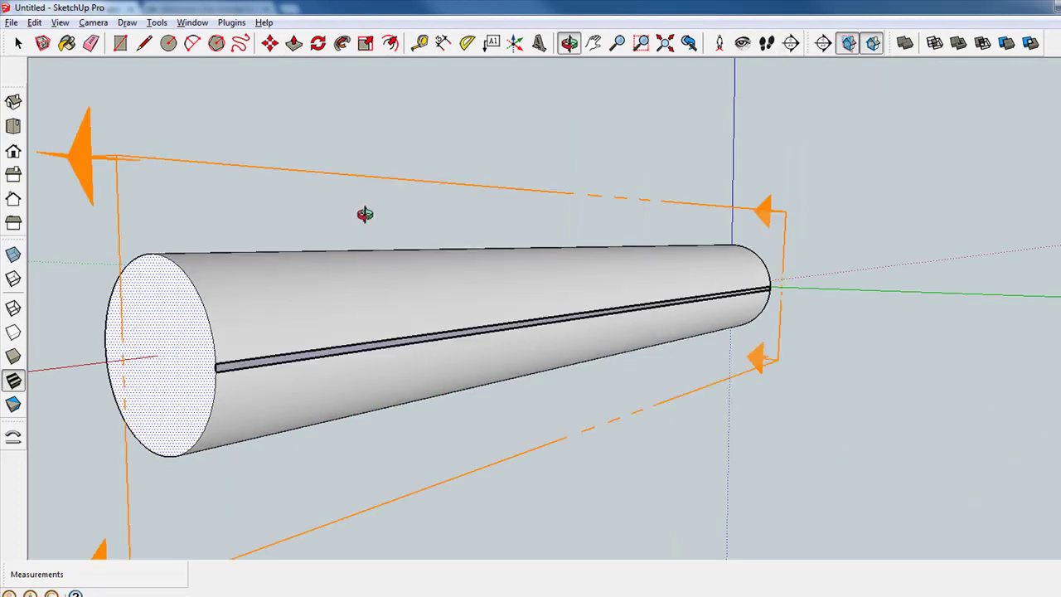
{"action": "key", "text": "space"}
{"action": "left_click", "coordinate": [375, 180]}
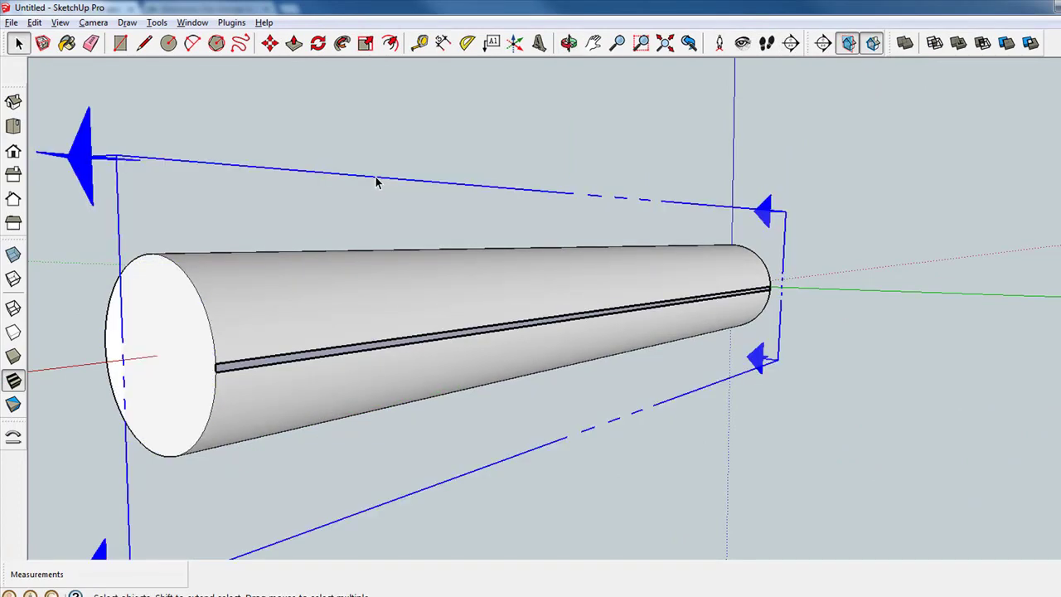
{"action": "key", "text": "m"}
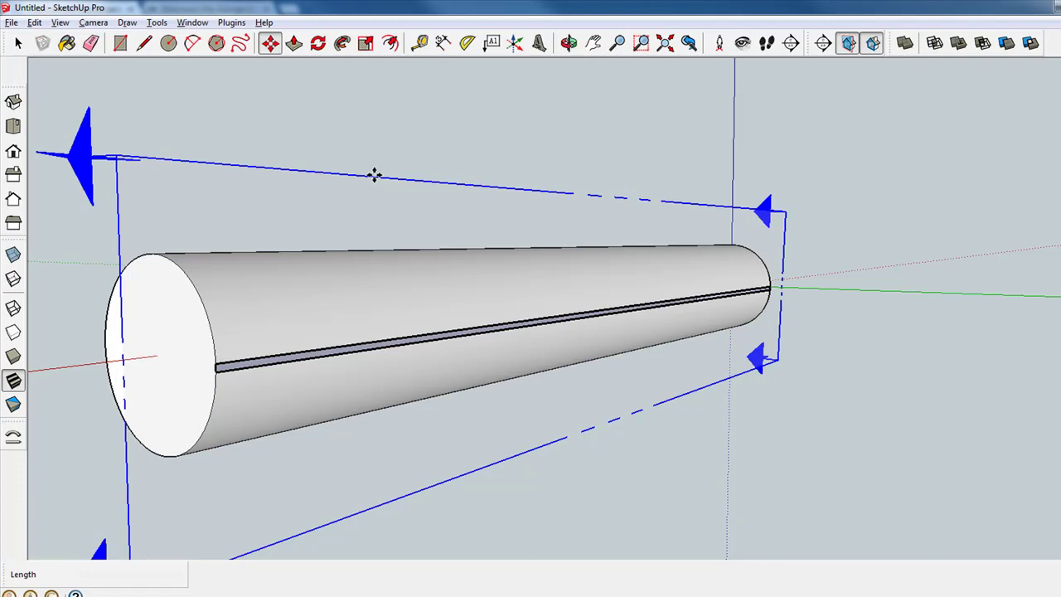
{"action": "left_click", "coordinate": [374, 175]}
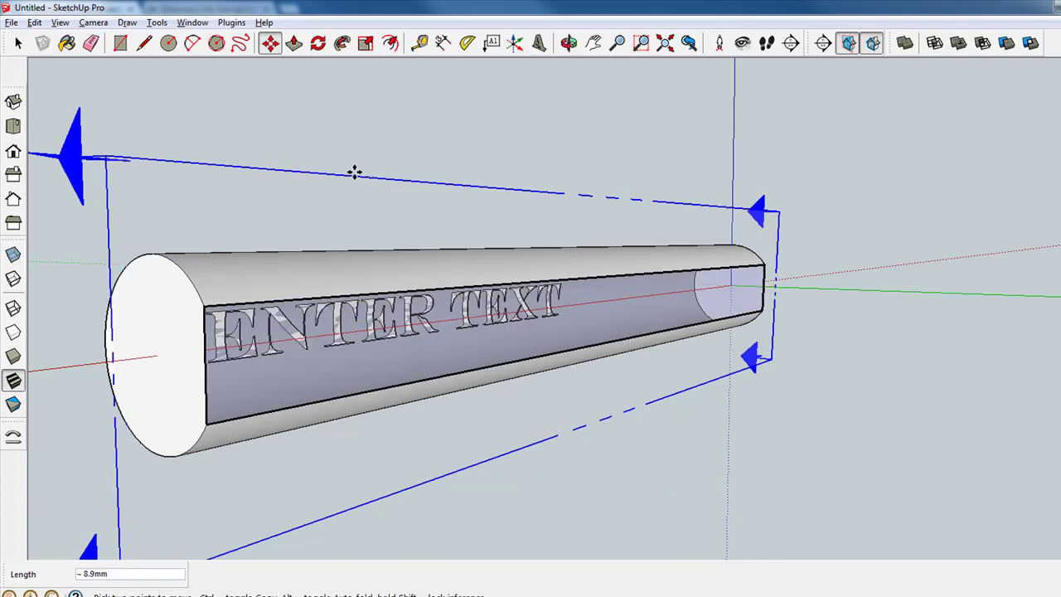
{"action": "left_click", "coordinate": [290, 151]}
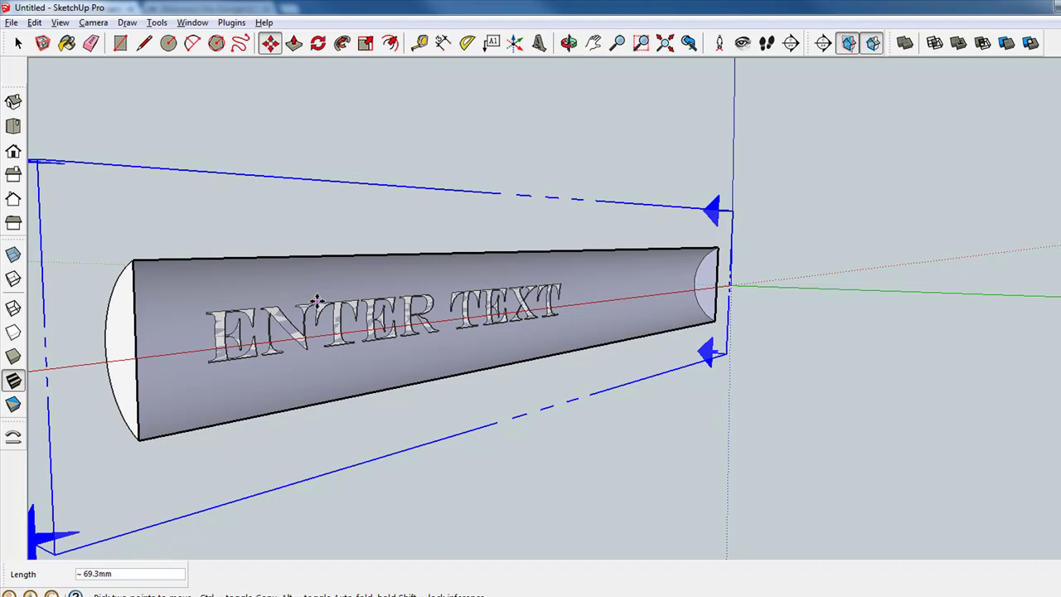
Step: Inspect how the letters meet the inside of the cylinder's wall, and undo the section plane
{"action": "scroll", "coordinate": [283, 338], "scroll_direction": "up", "scroll_amount": 4}
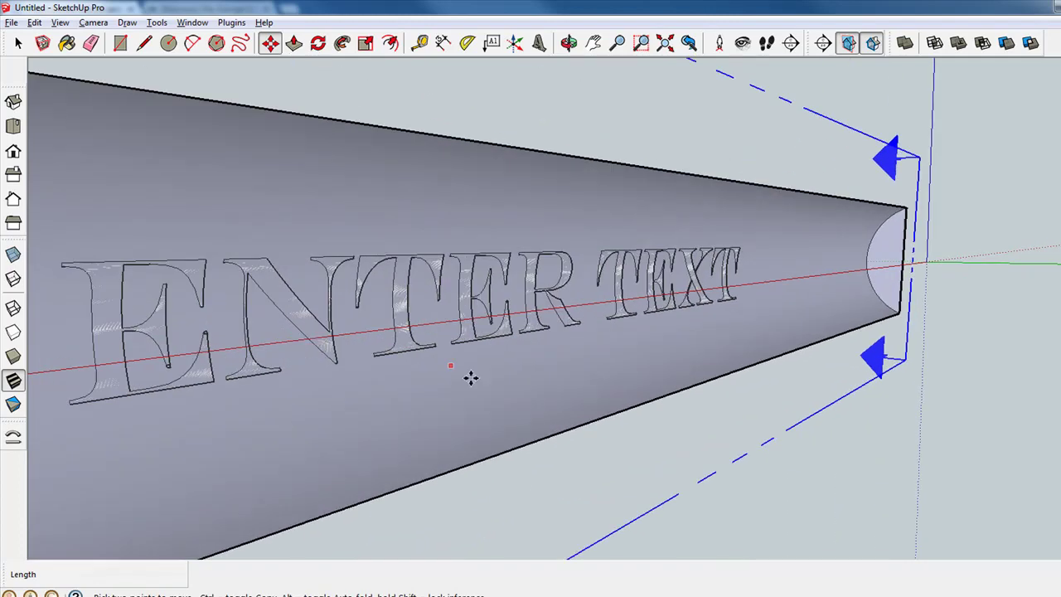
{"action": "key", "text": "h"}
{"action": "left_click_drag", "start_coordinate": [530, 402], "coordinate": [584, 418]}
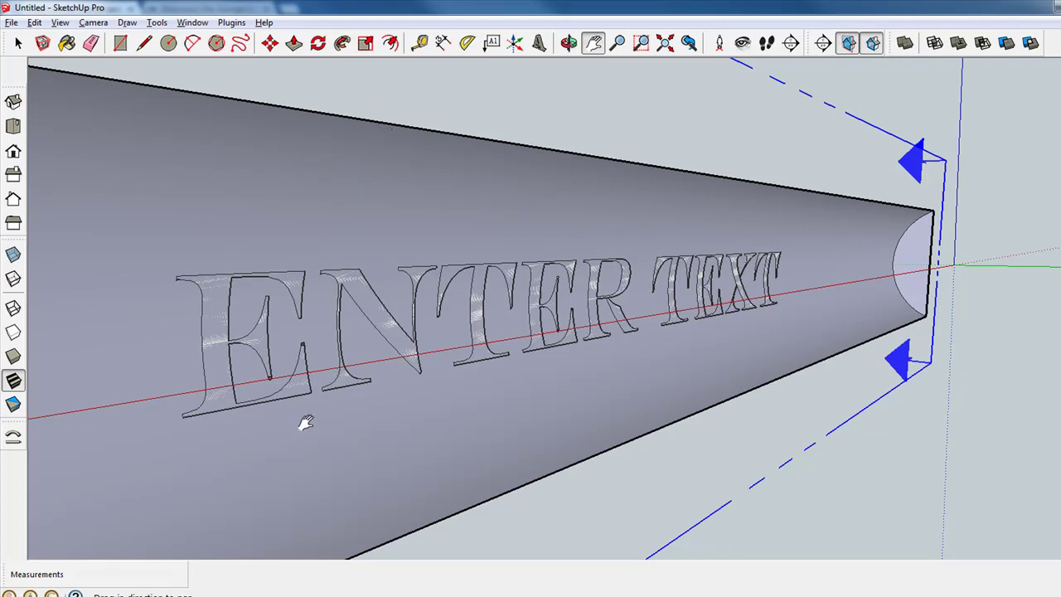
{"action": "key", "text": "o"}
{"action": "left_click_drag", "start_coordinate": [311, 431], "coordinate": [223, 426]}
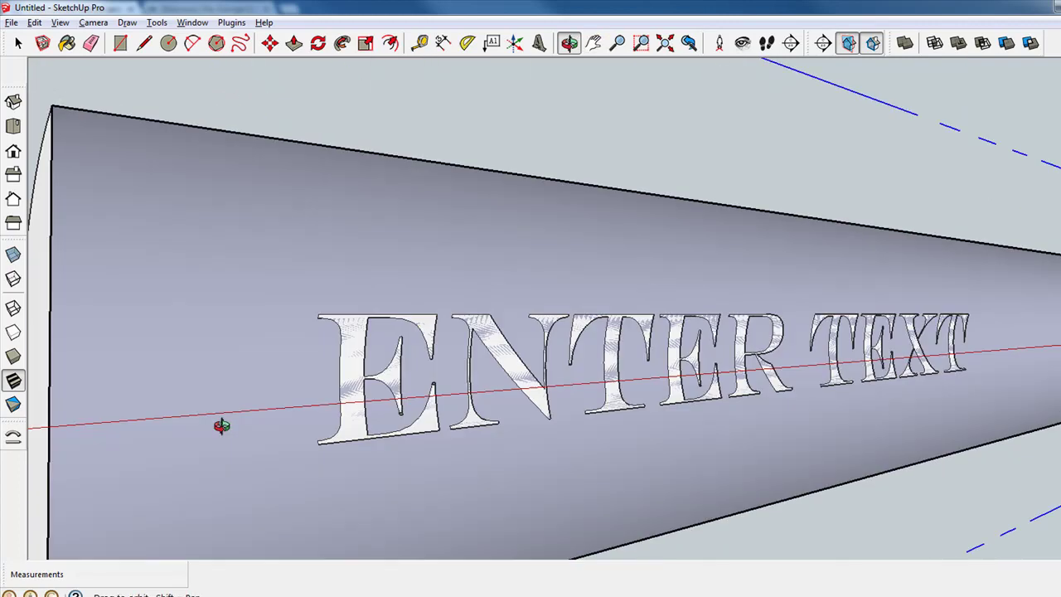
{"action": "scroll", "coordinate": [376, 390], "scroll_direction": "down", "scroll_amount": 5}
{"action": "key", "text": "space"}
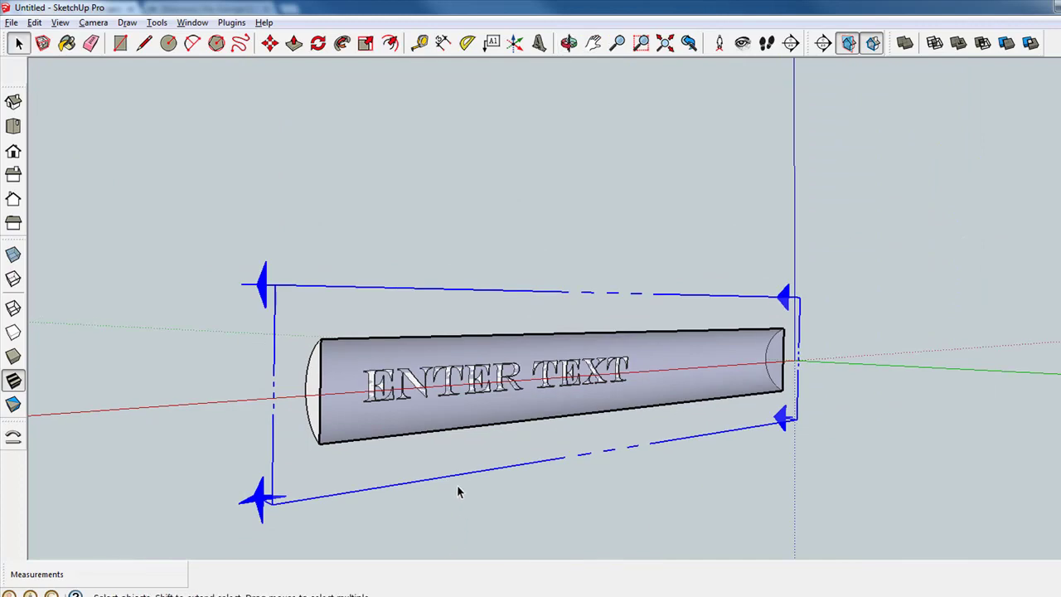
{"action": "key", "text": "ctrl+z"}
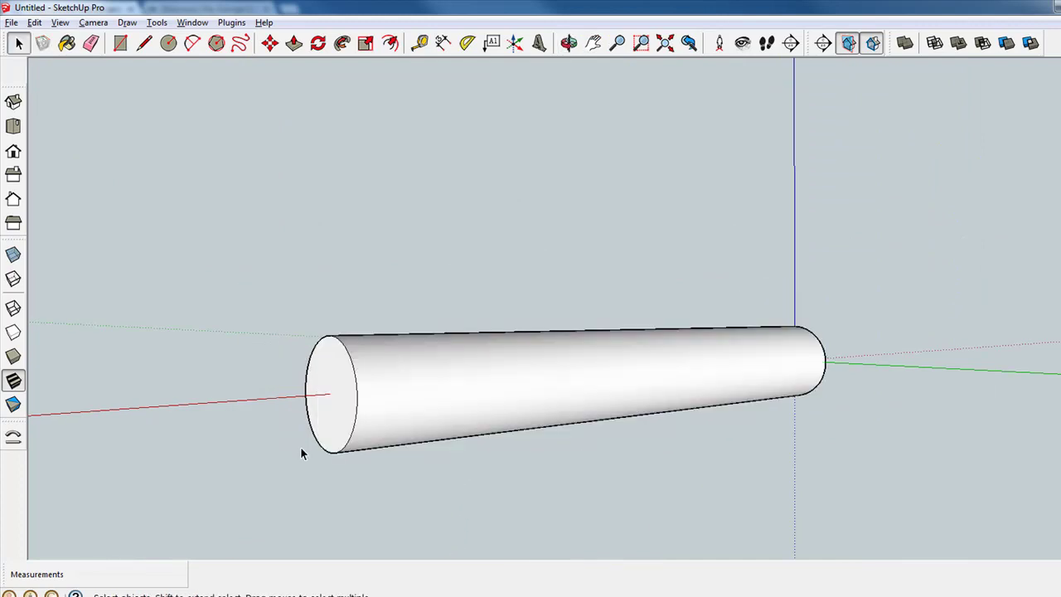
Step: Examine the mirrored letters on the cylinder's outer surface from the side and towards its end face
{"action": "key", "text": "o"}
{"action": "left_click_drag", "start_coordinate": [166, 414], "coordinate": [608, 432]}
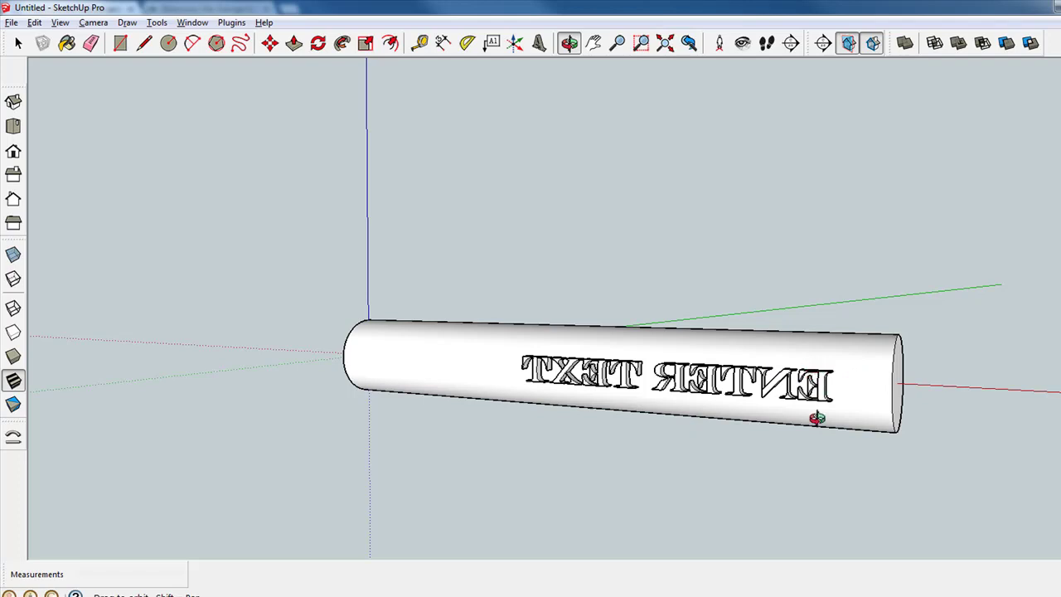
{"action": "left_click_drag", "start_coordinate": [817, 457], "coordinate": [675, 461]}
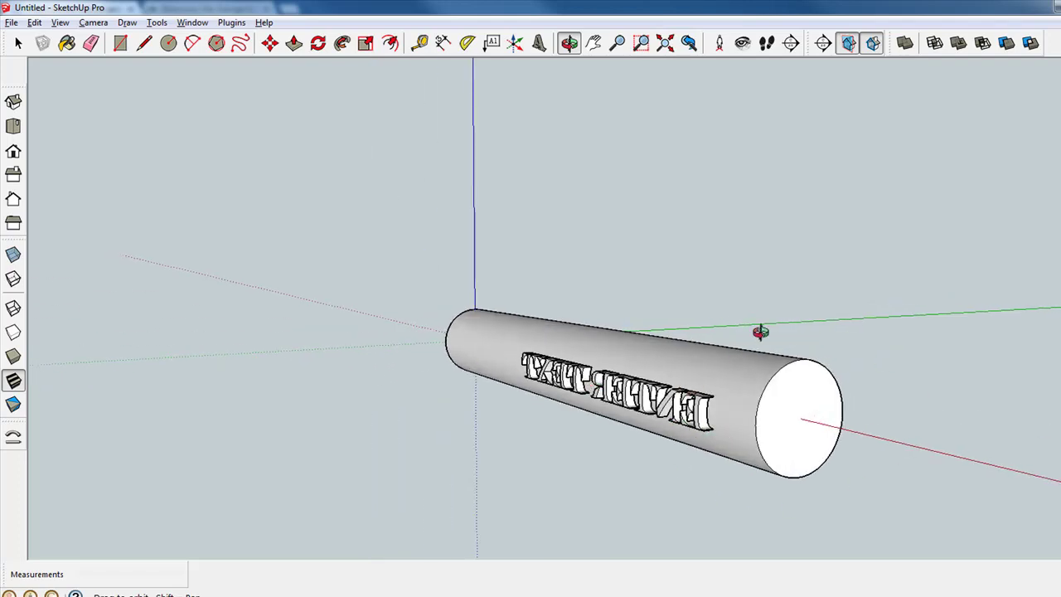
{"action": "left_click_drag", "start_coordinate": [760, 331], "coordinate": [536, 479]}
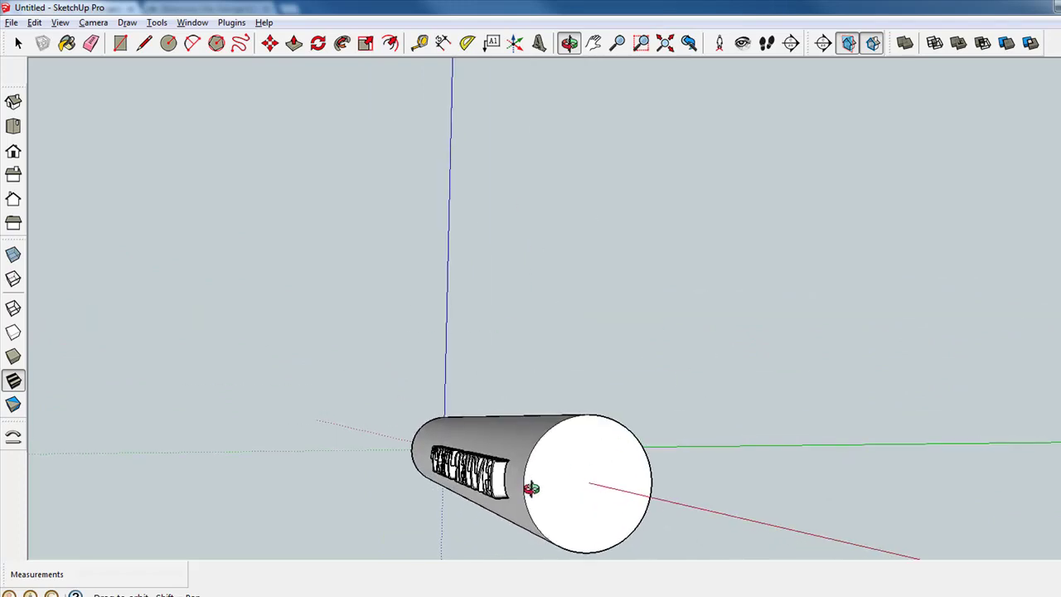
{"action": "left_click_drag", "start_coordinate": [516, 496], "coordinate": [733, 478]}
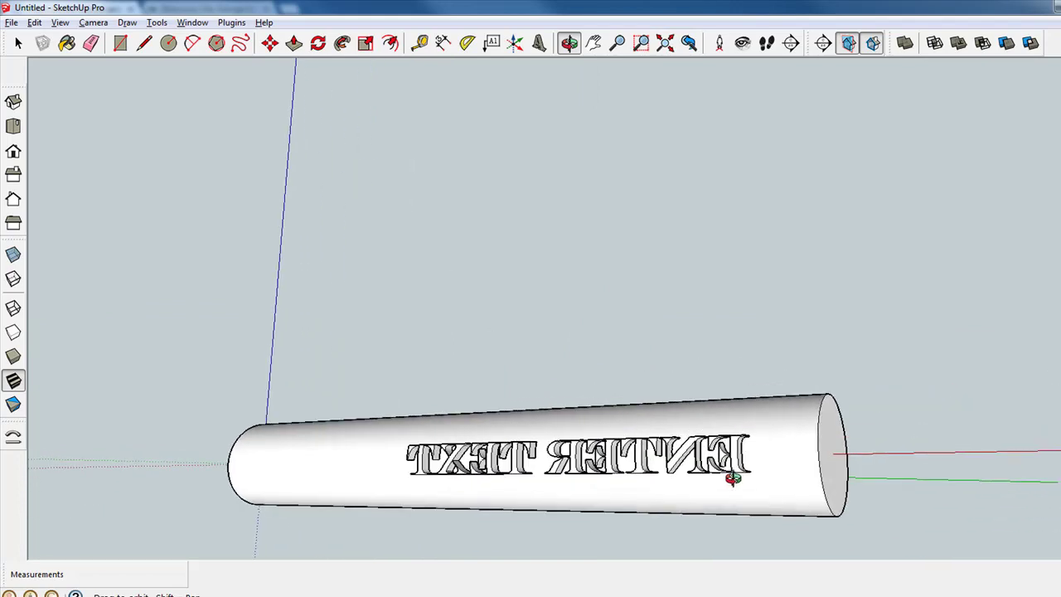